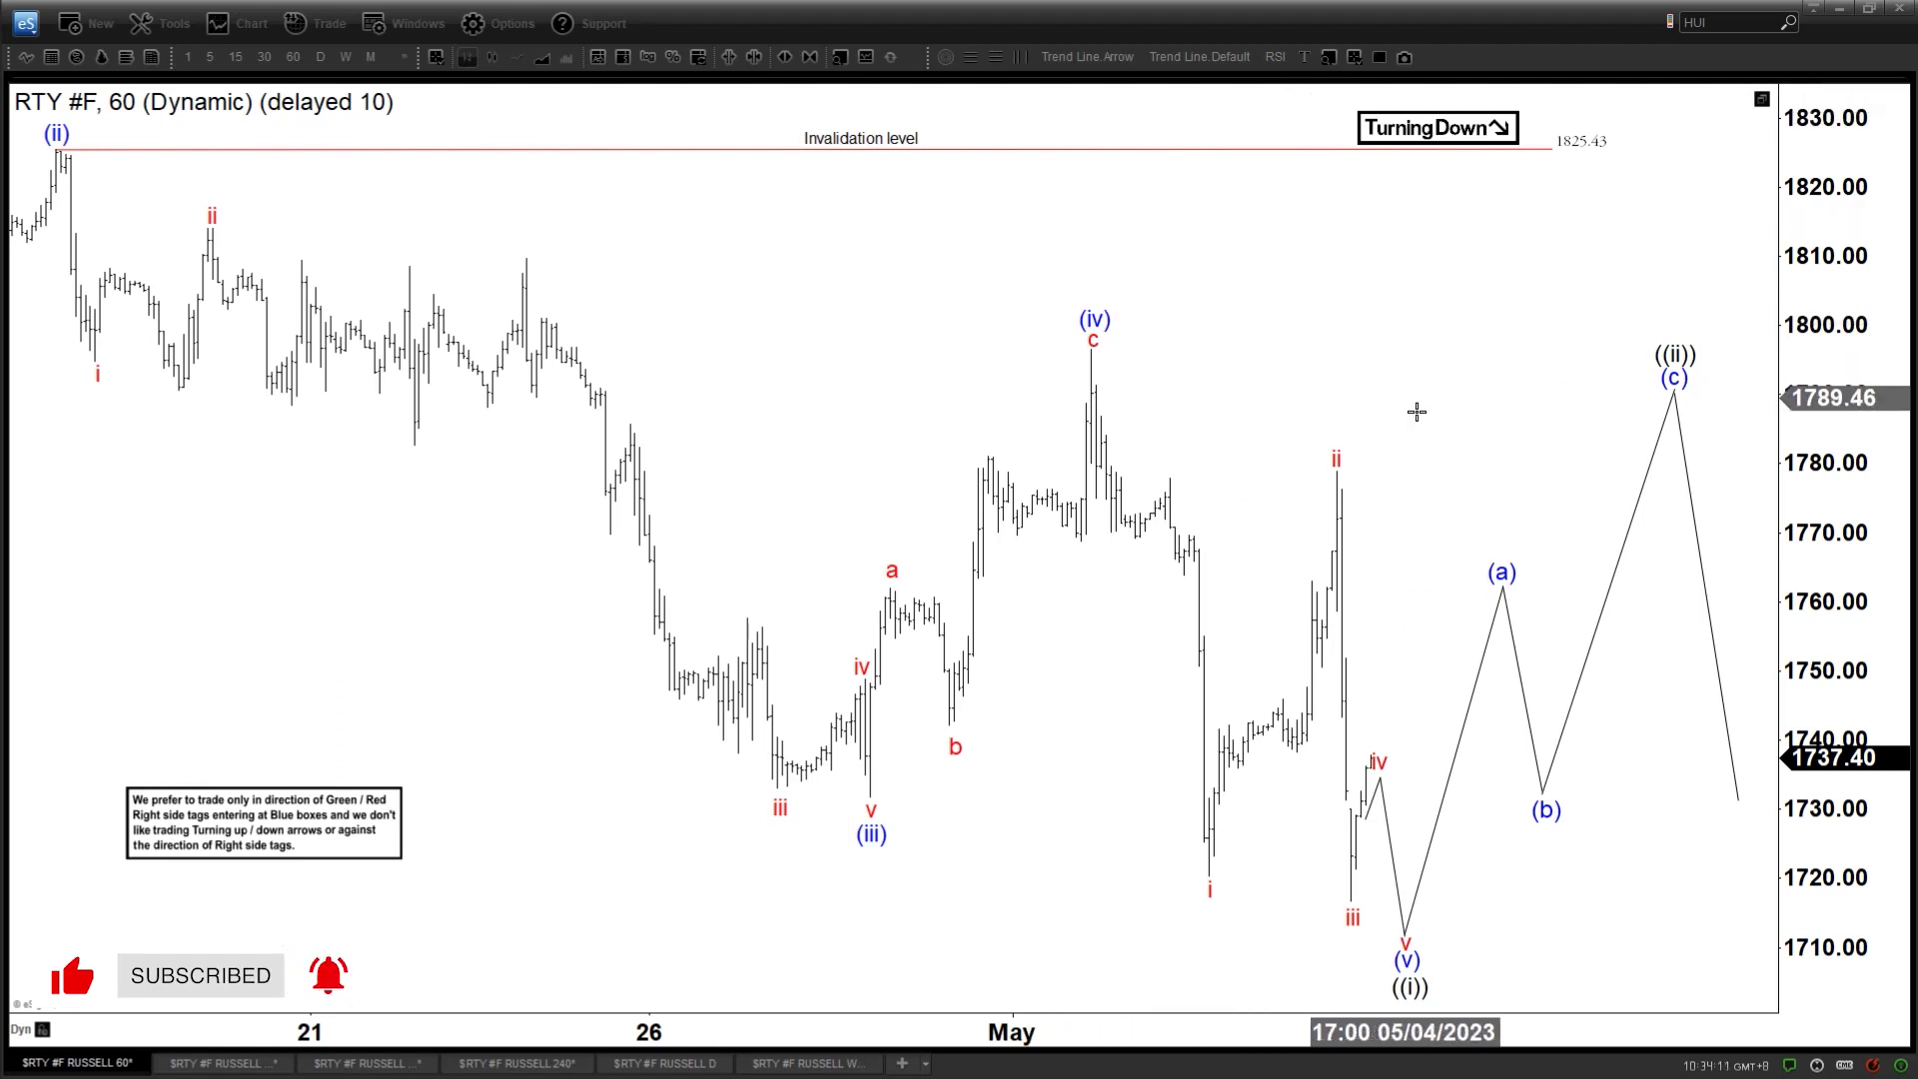
- Raise the projected wave iv peak and move the red iv label beside it
{"action": "left_click", "coordinate": [1379, 779]}
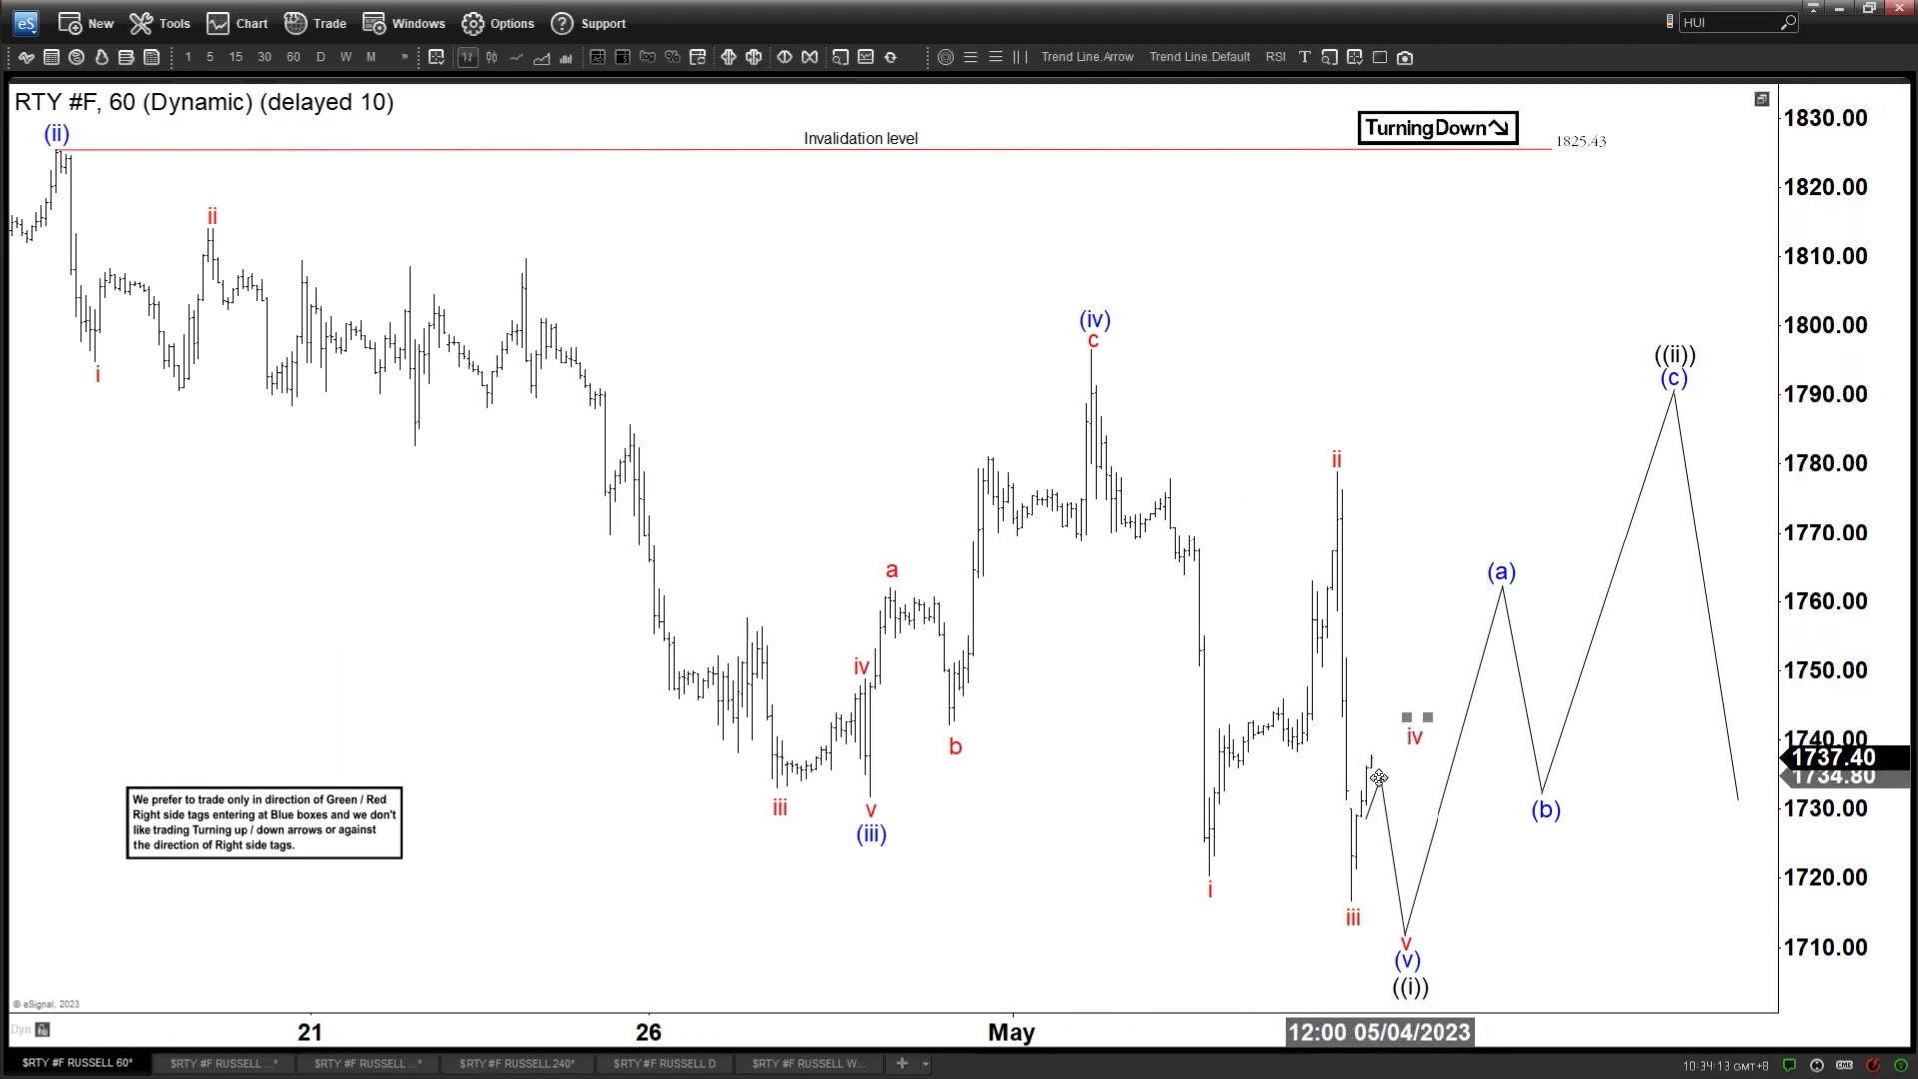
{"action": "left_click_drag", "start_coordinate": [1379, 779], "coordinate": [1385, 735]}
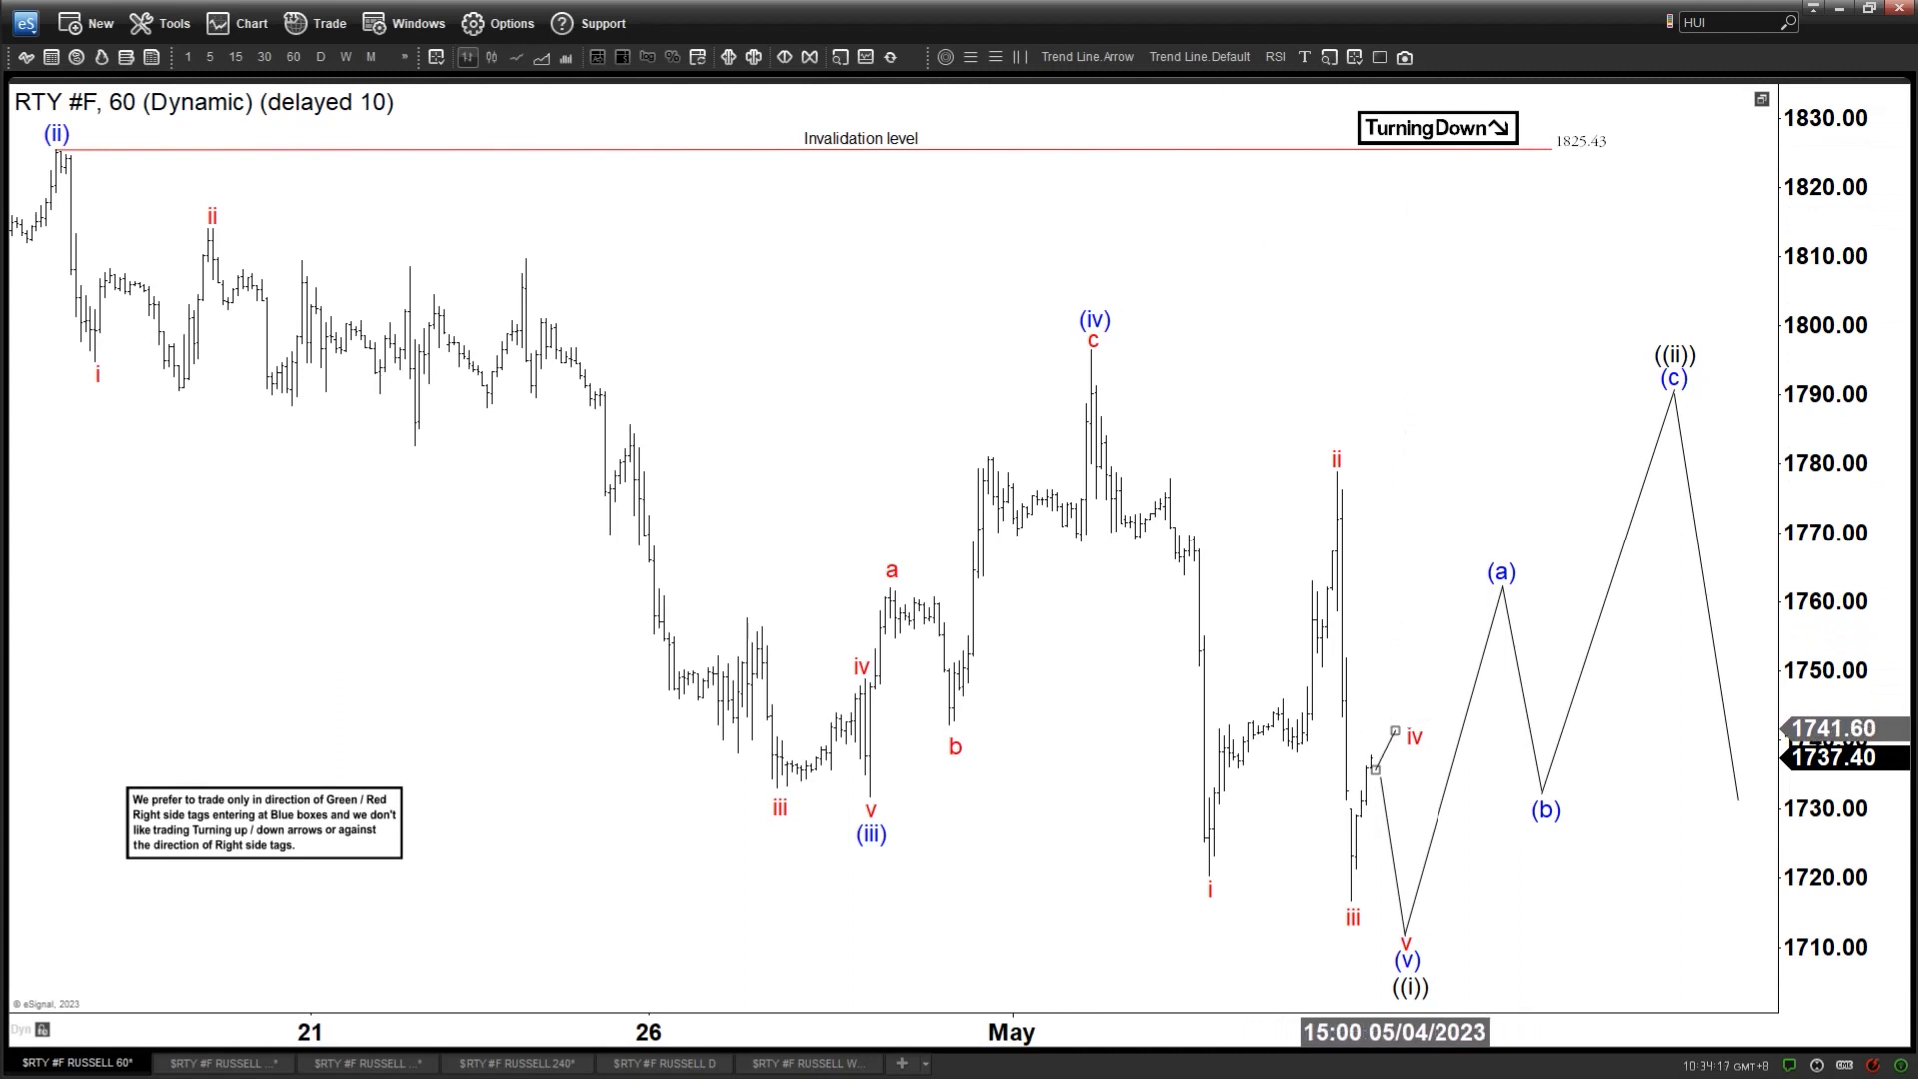
{"action": "left_click_drag", "start_coordinate": [1416, 723], "coordinate": [1409, 706]}
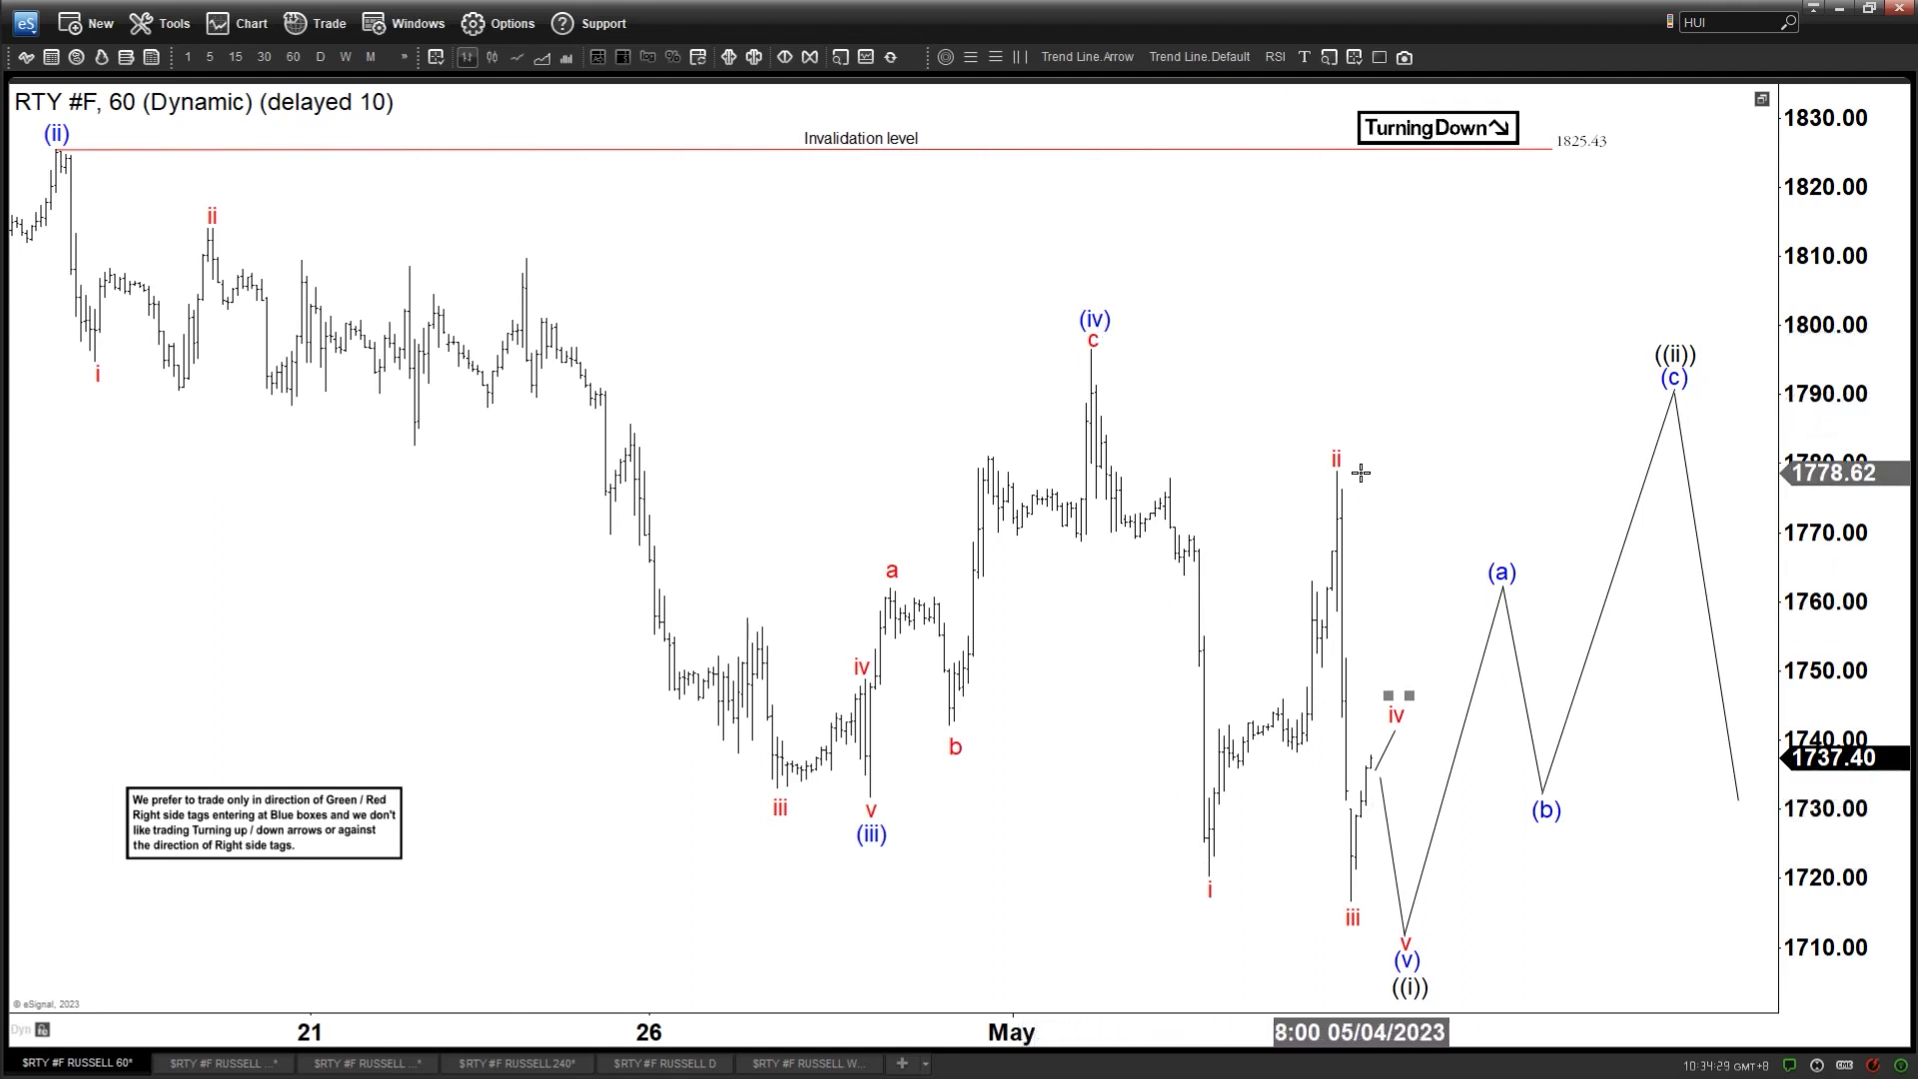
- Reconnect the down-leg from the new iv peak to a later wave v low near 1712
{"action": "left_click_drag", "start_coordinate": [1388, 826], "coordinate": [1403, 784]}
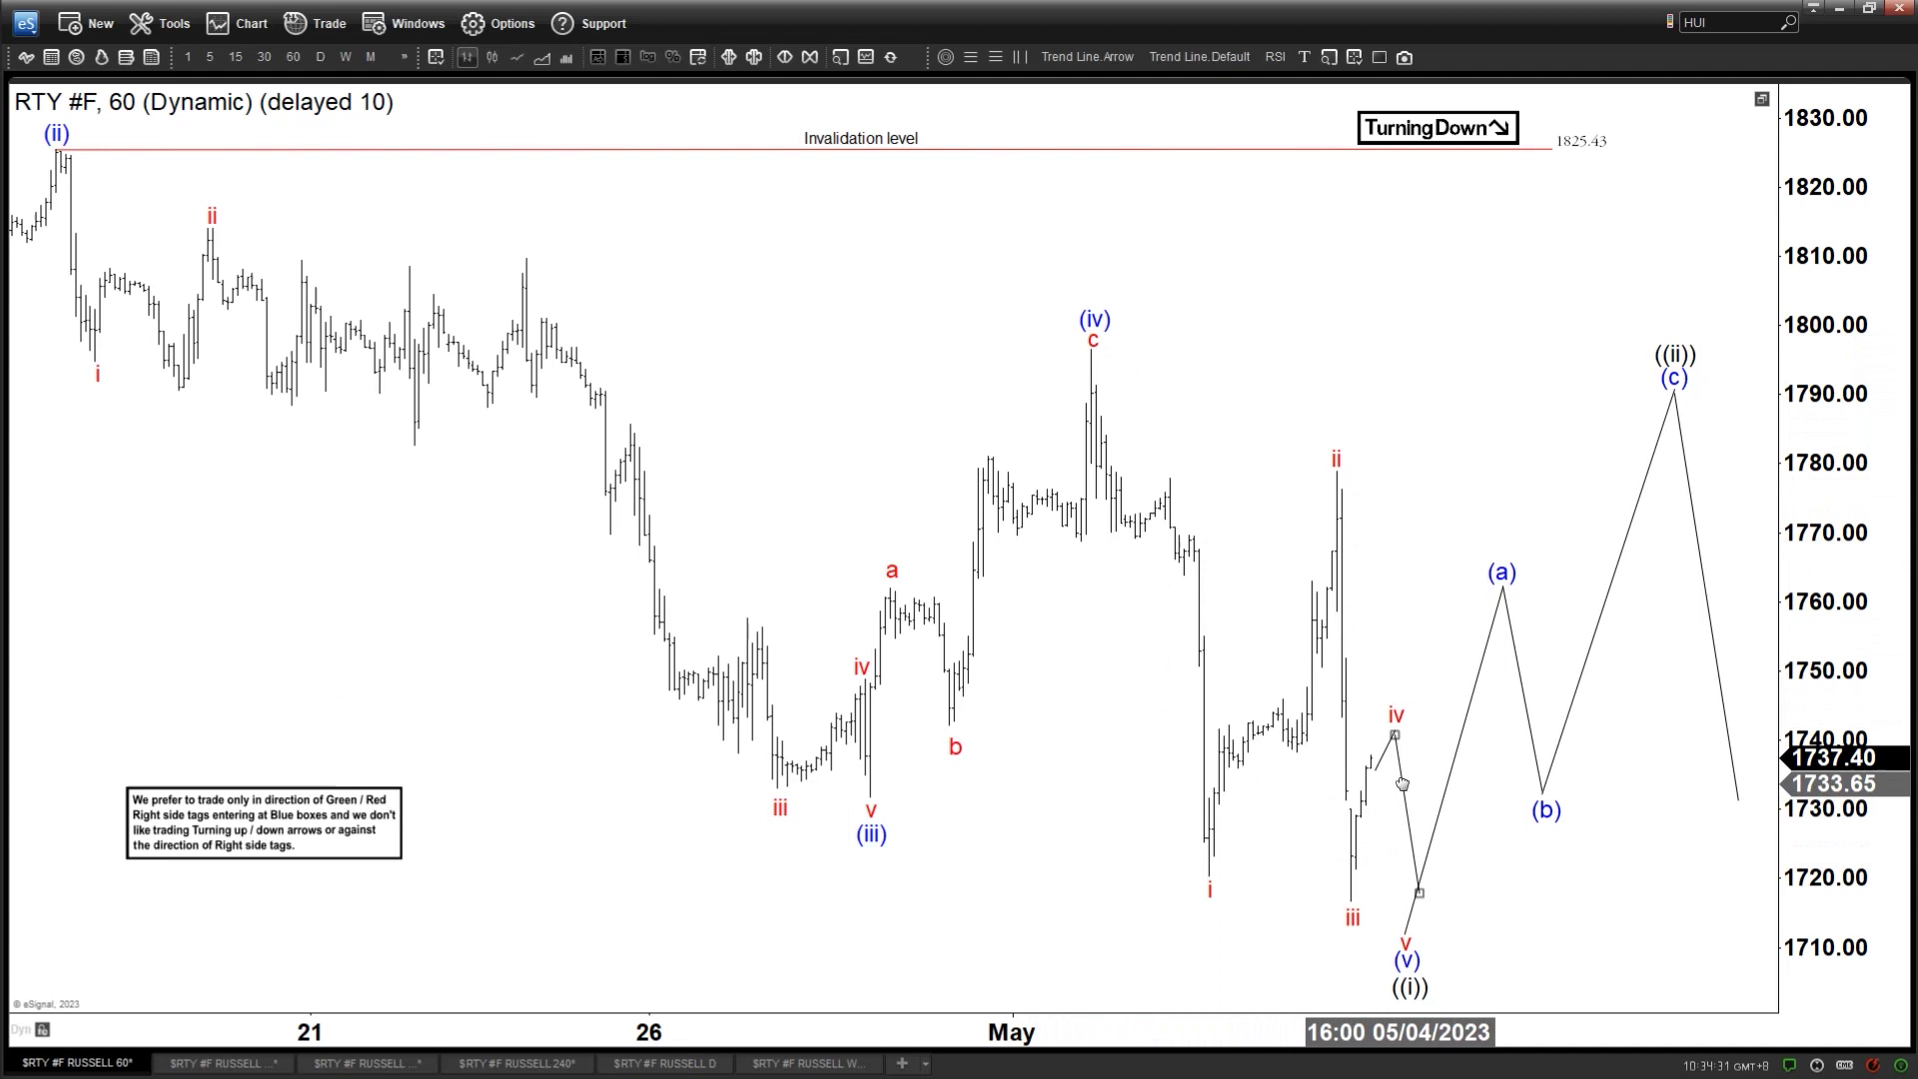
{"action": "left_click_drag", "start_coordinate": [1421, 894], "coordinate": [1423, 925]}
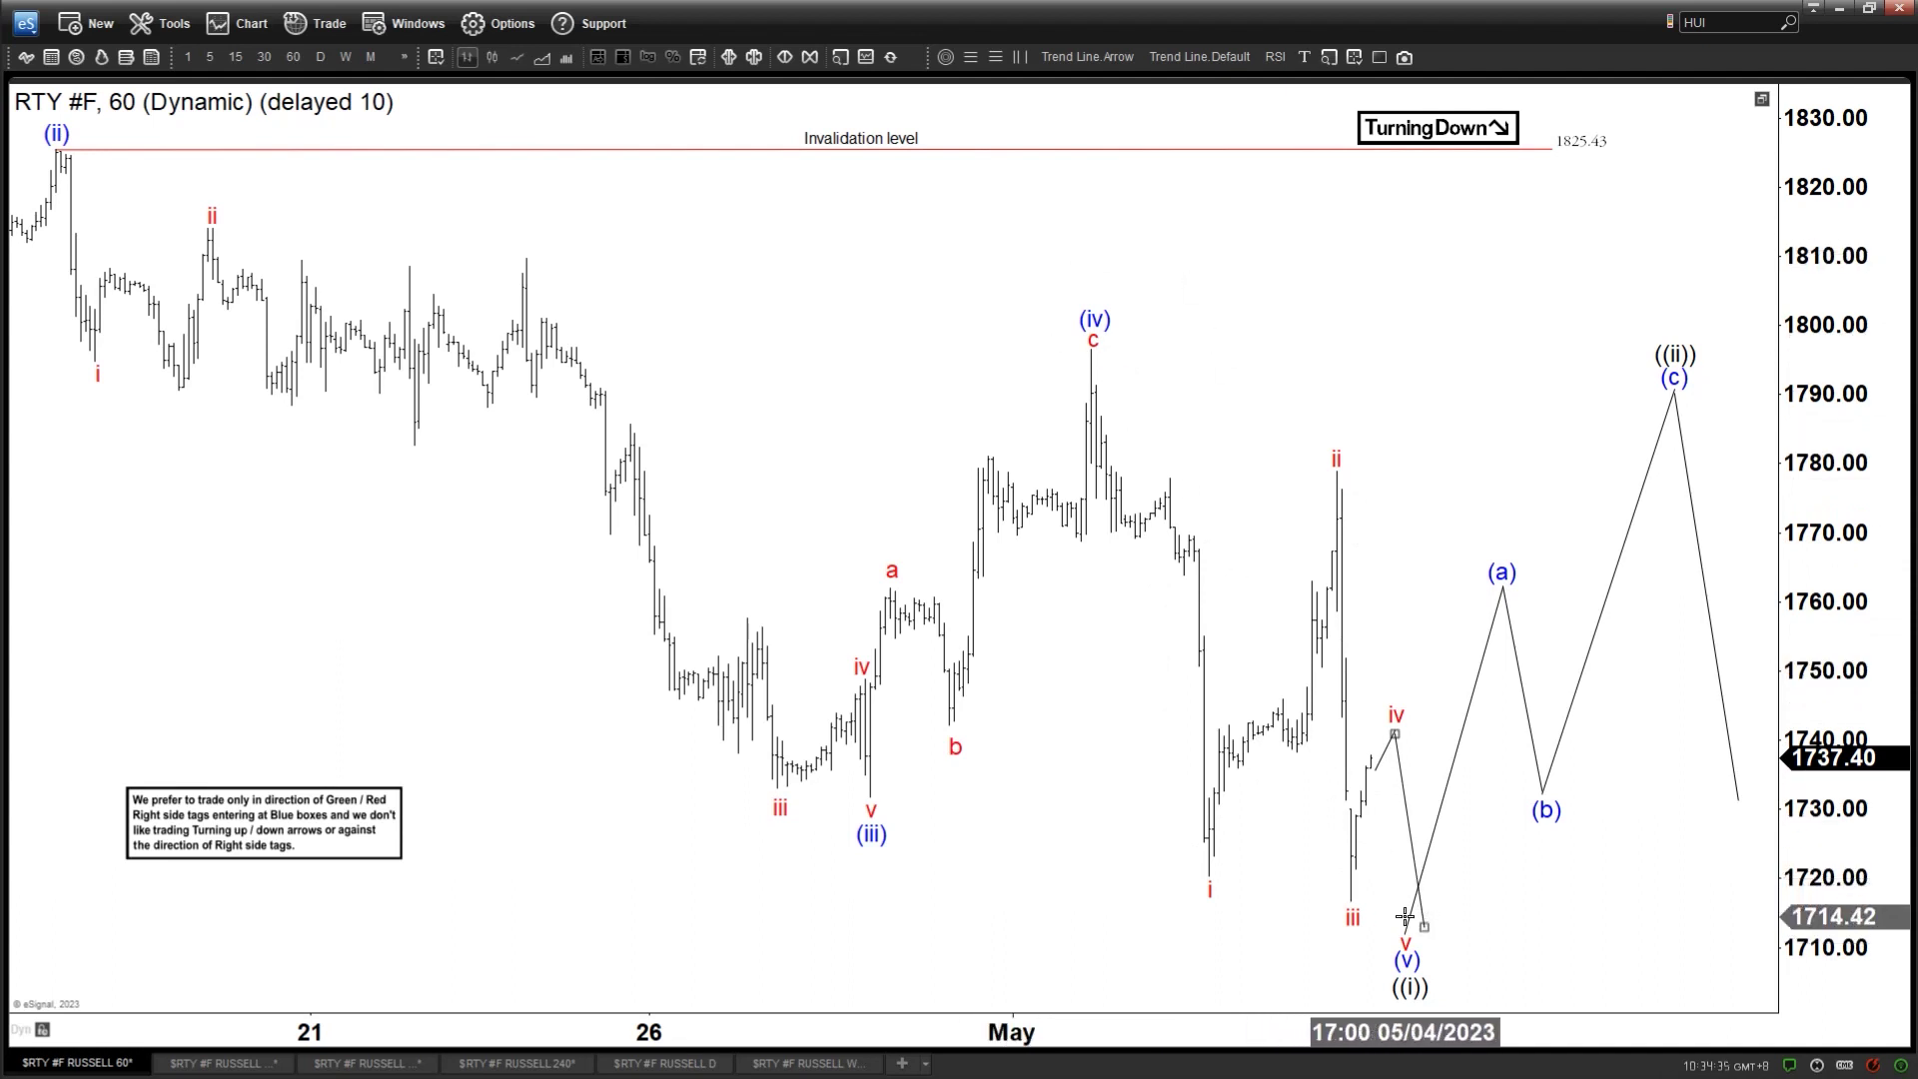
{"action": "left_click_drag", "start_coordinate": [1412, 926], "coordinate": [1430, 961]}
- Shift the (a)-(b) and (b)-(c) legs right and move the (b) label under the new low
{"action": "left_click_drag", "start_coordinate": [1506, 605], "coordinate": [1525, 554]}
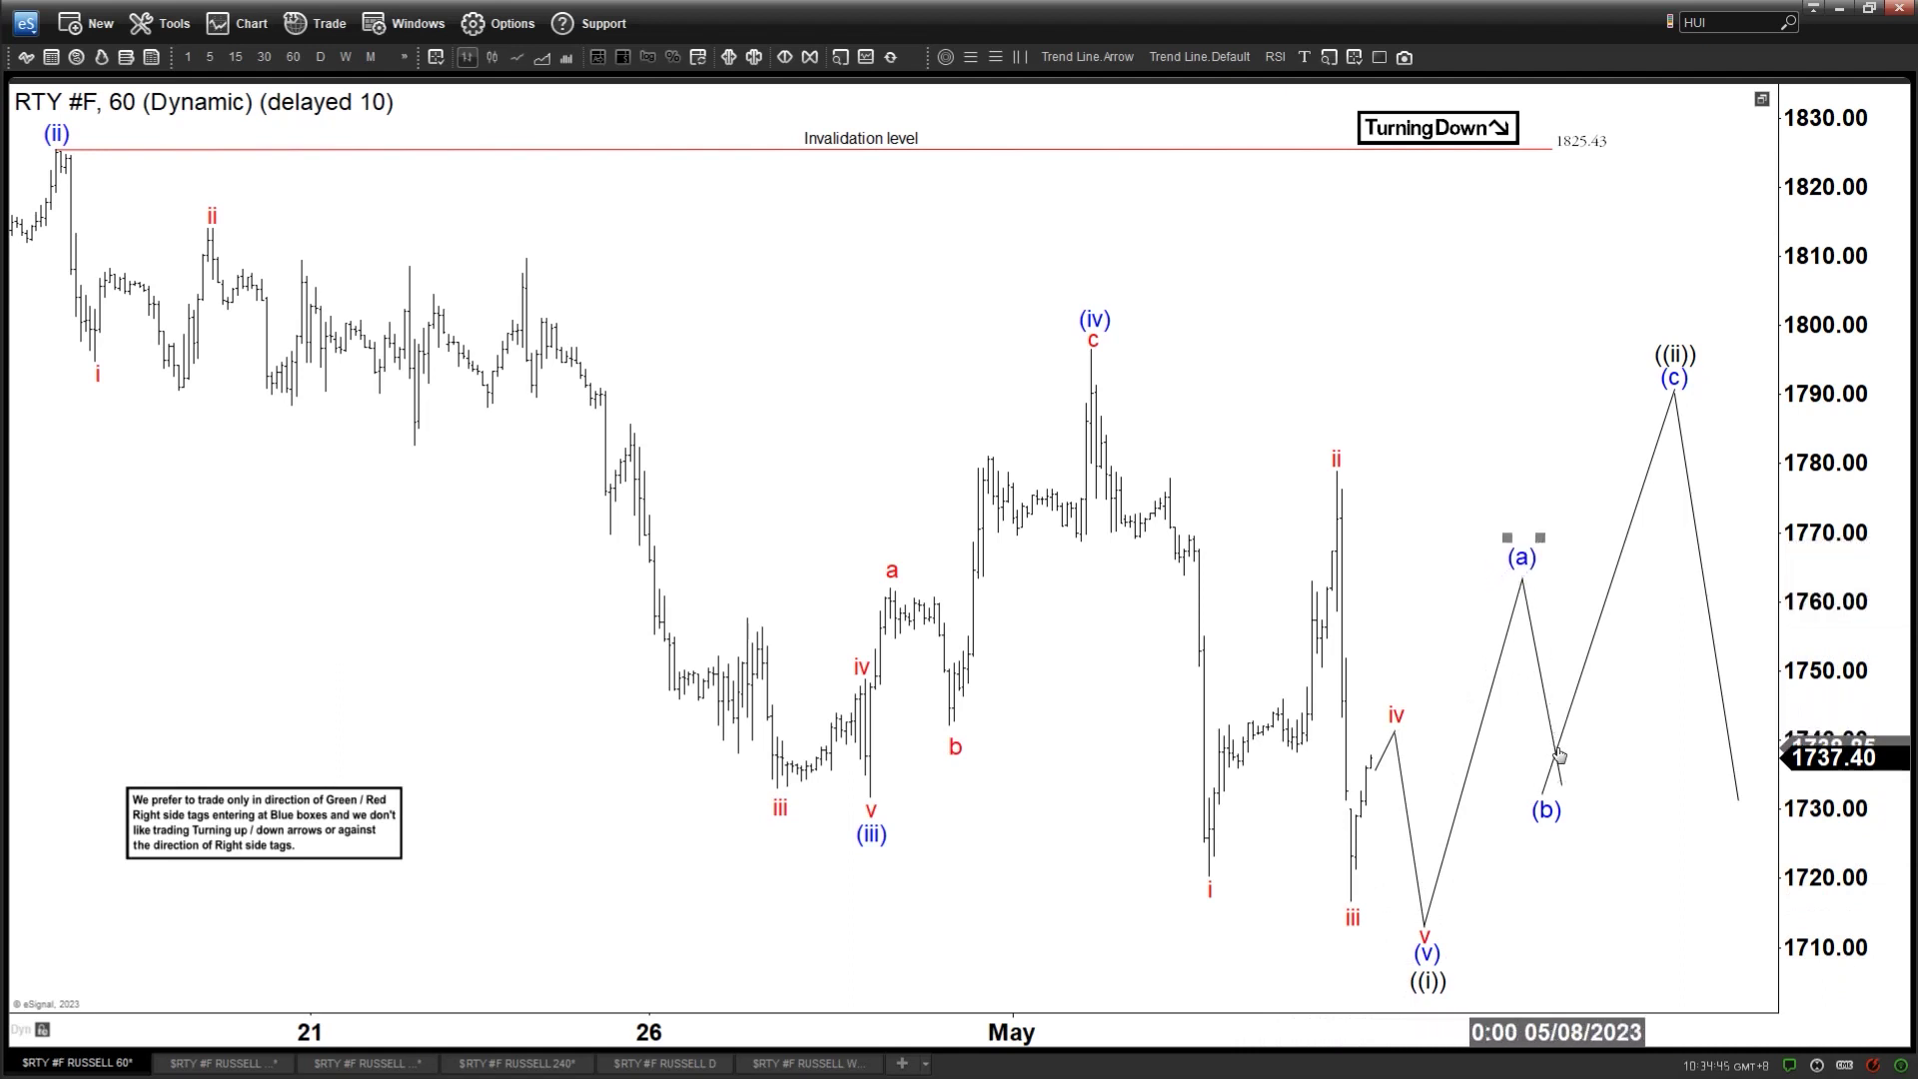
{"action": "left_click_drag", "start_coordinate": [1566, 740], "coordinate": [1584, 731]}
{"action": "left_click_drag", "start_coordinate": [1546, 806], "coordinate": [1560, 805]}
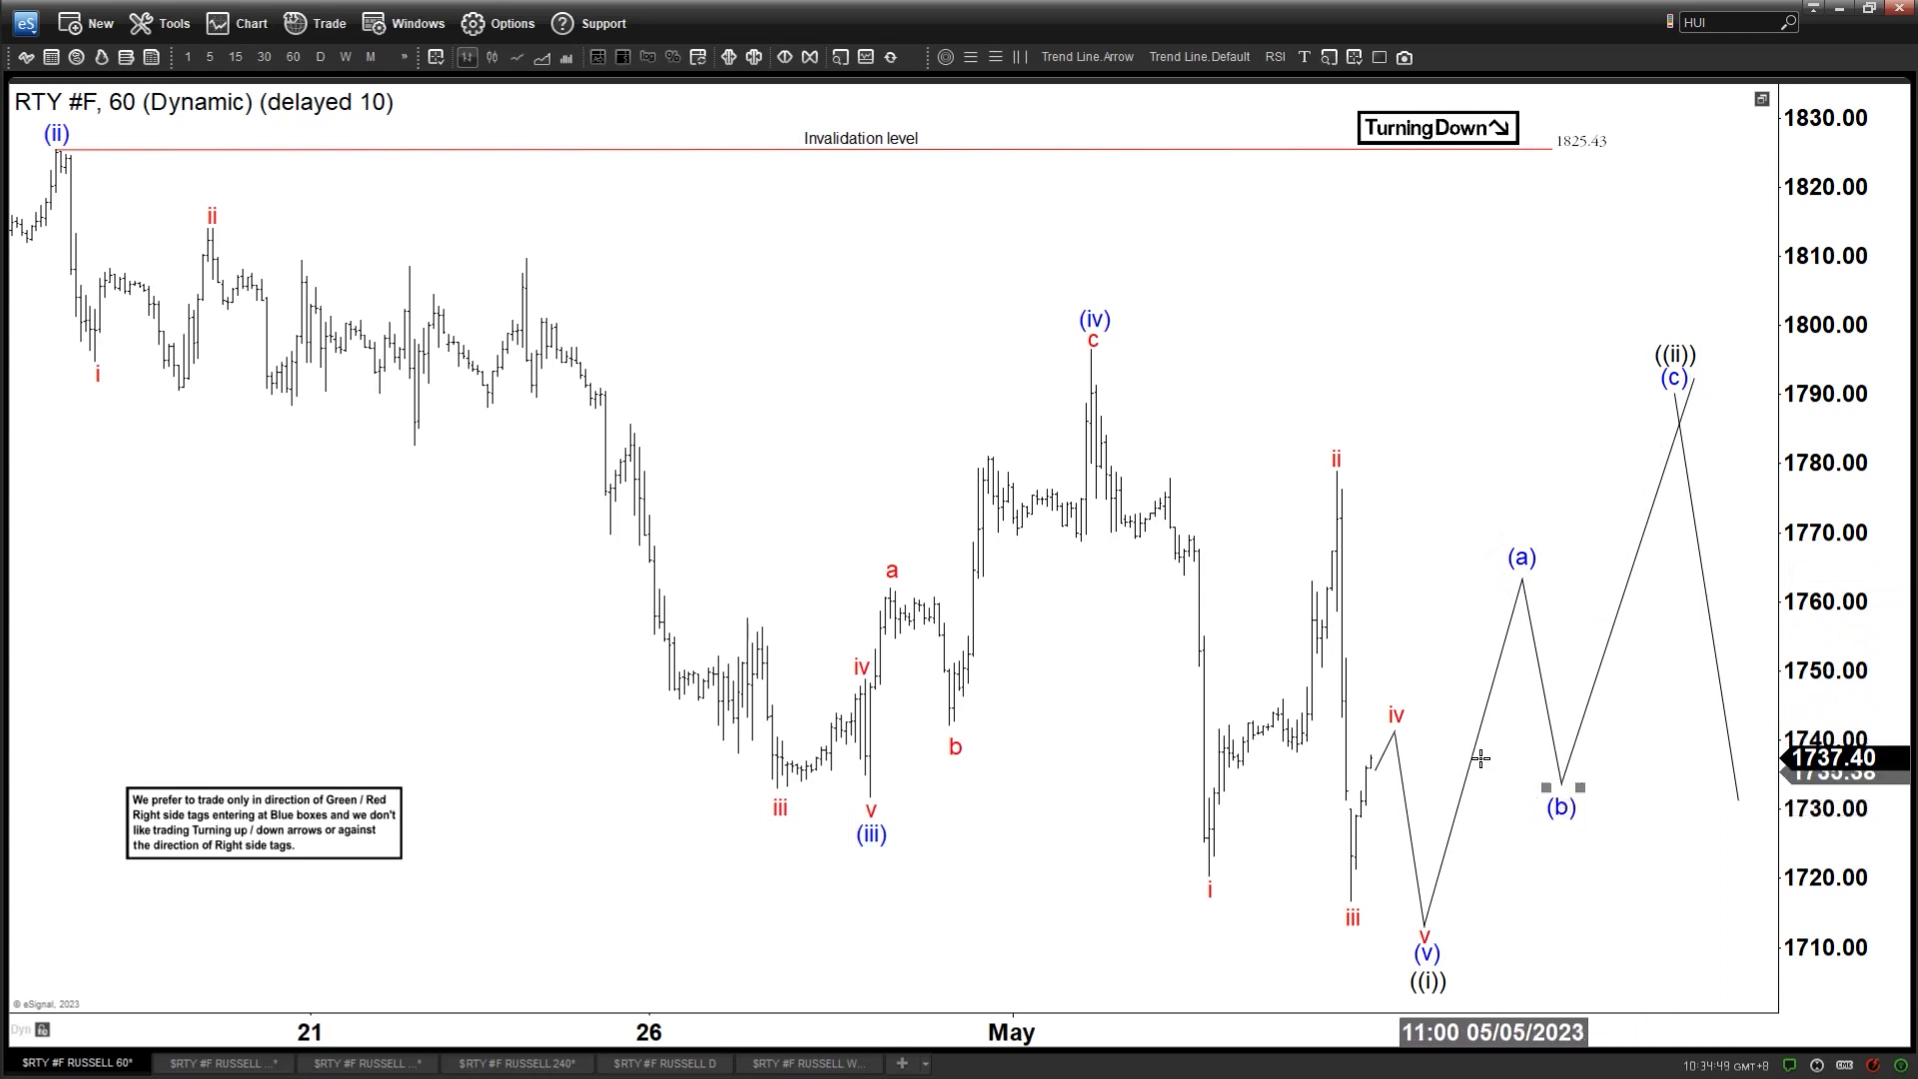
- Shift the final down-leg after (c) right and raise the ((ii)) label above the 1792 peak
{"action": "left_click_drag", "start_coordinate": [1679, 409], "coordinate": [1694, 399]}
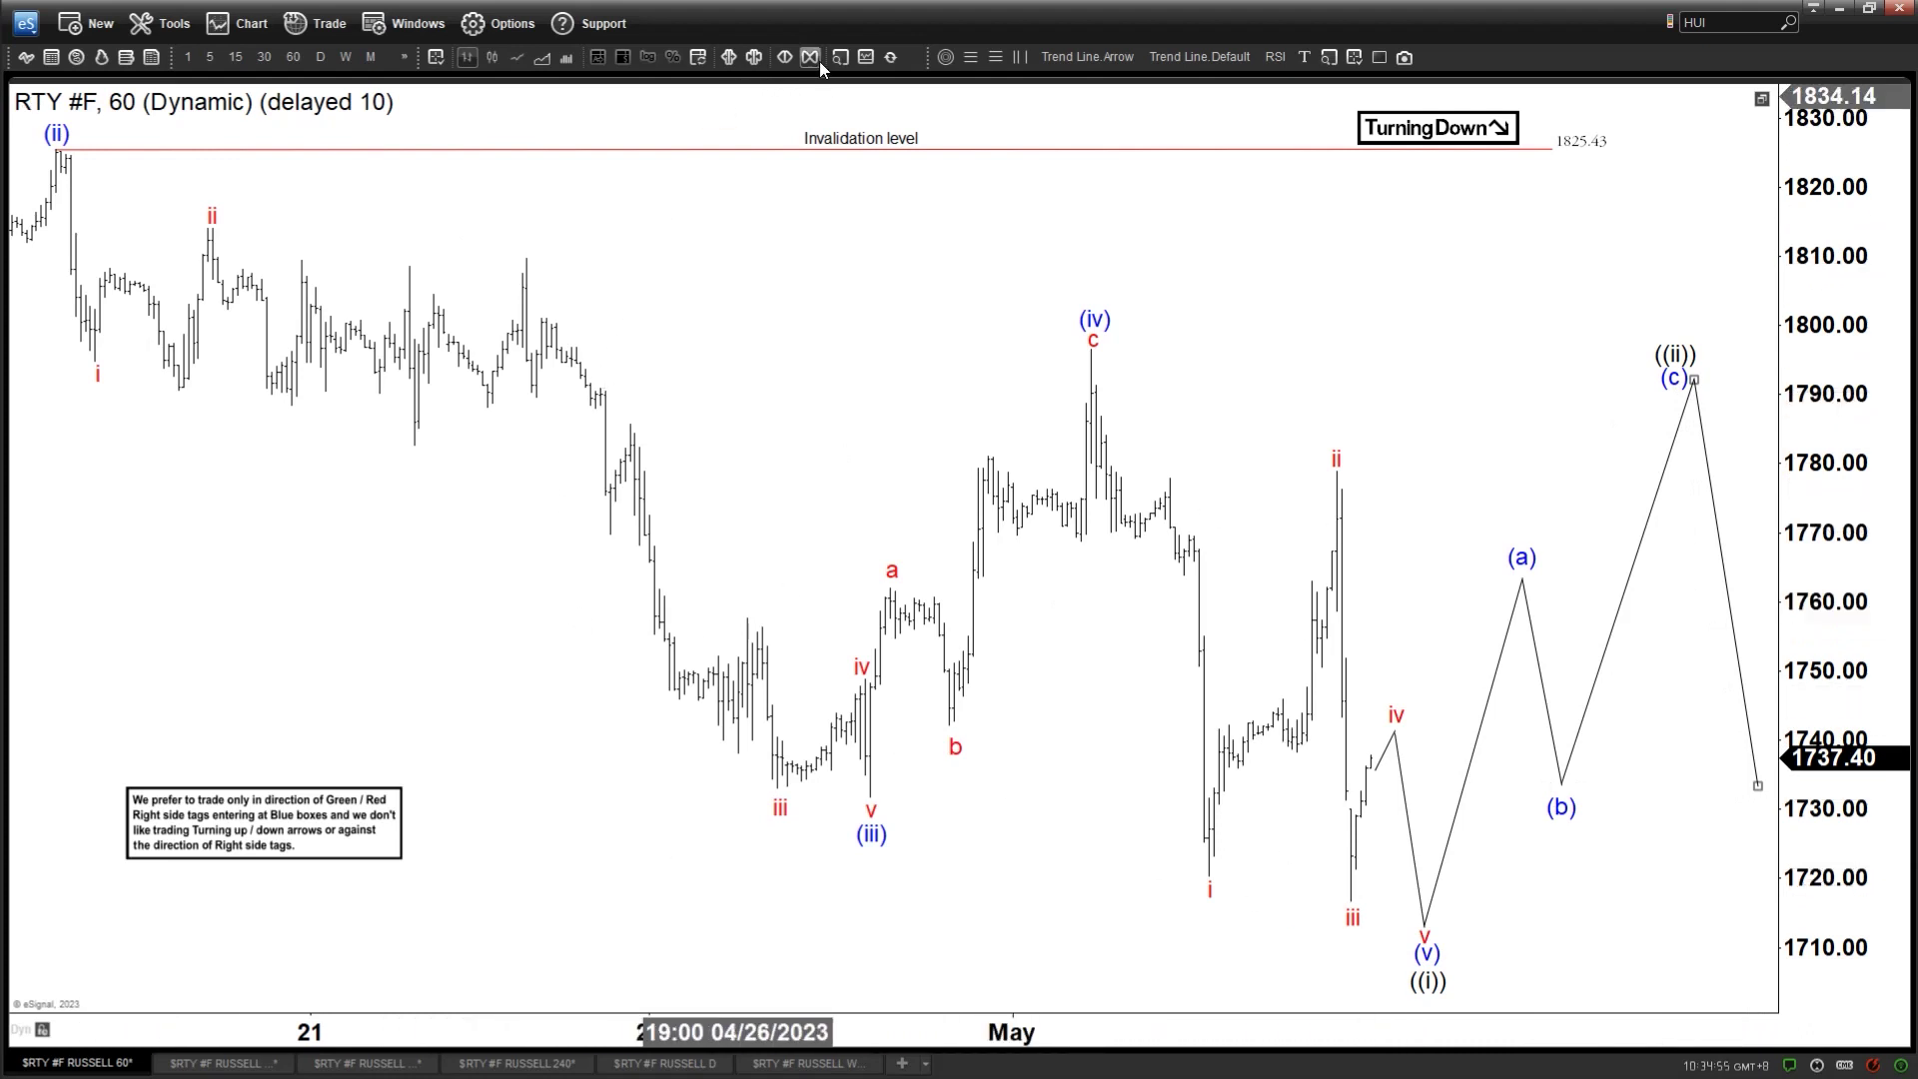
{"action": "scroll", "coordinate": [1529, 402], "scroll_direction": "down", "scroll_amount": 2}
{"action": "scroll", "coordinate": [1449, 401], "scroll_direction": "down", "scroll_amount": 1}
{"action": "left_click_drag", "start_coordinate": [1643, 360], "coordinate": [1681, 339]}
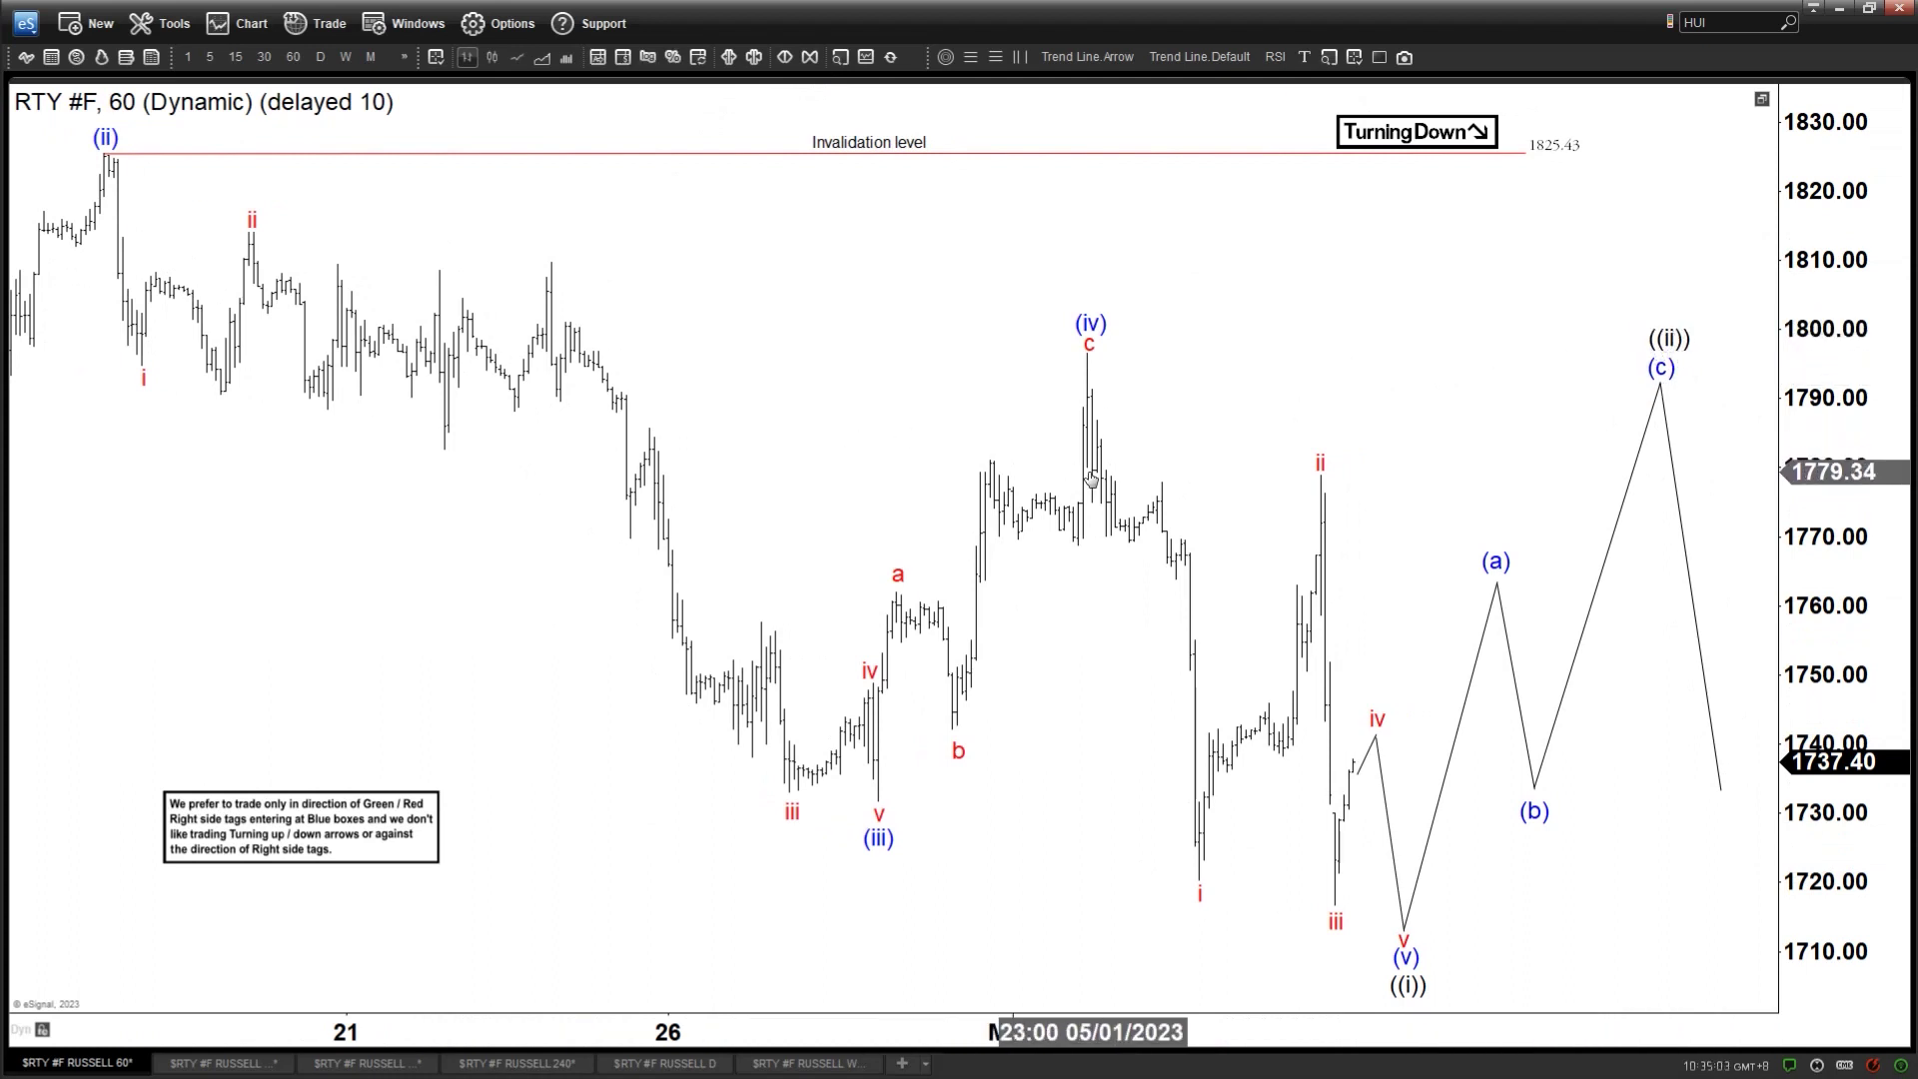
- Move the 240-minute RTY chart tab into the second position
{"action": "left_click", "coordinate": [243, 1067]}
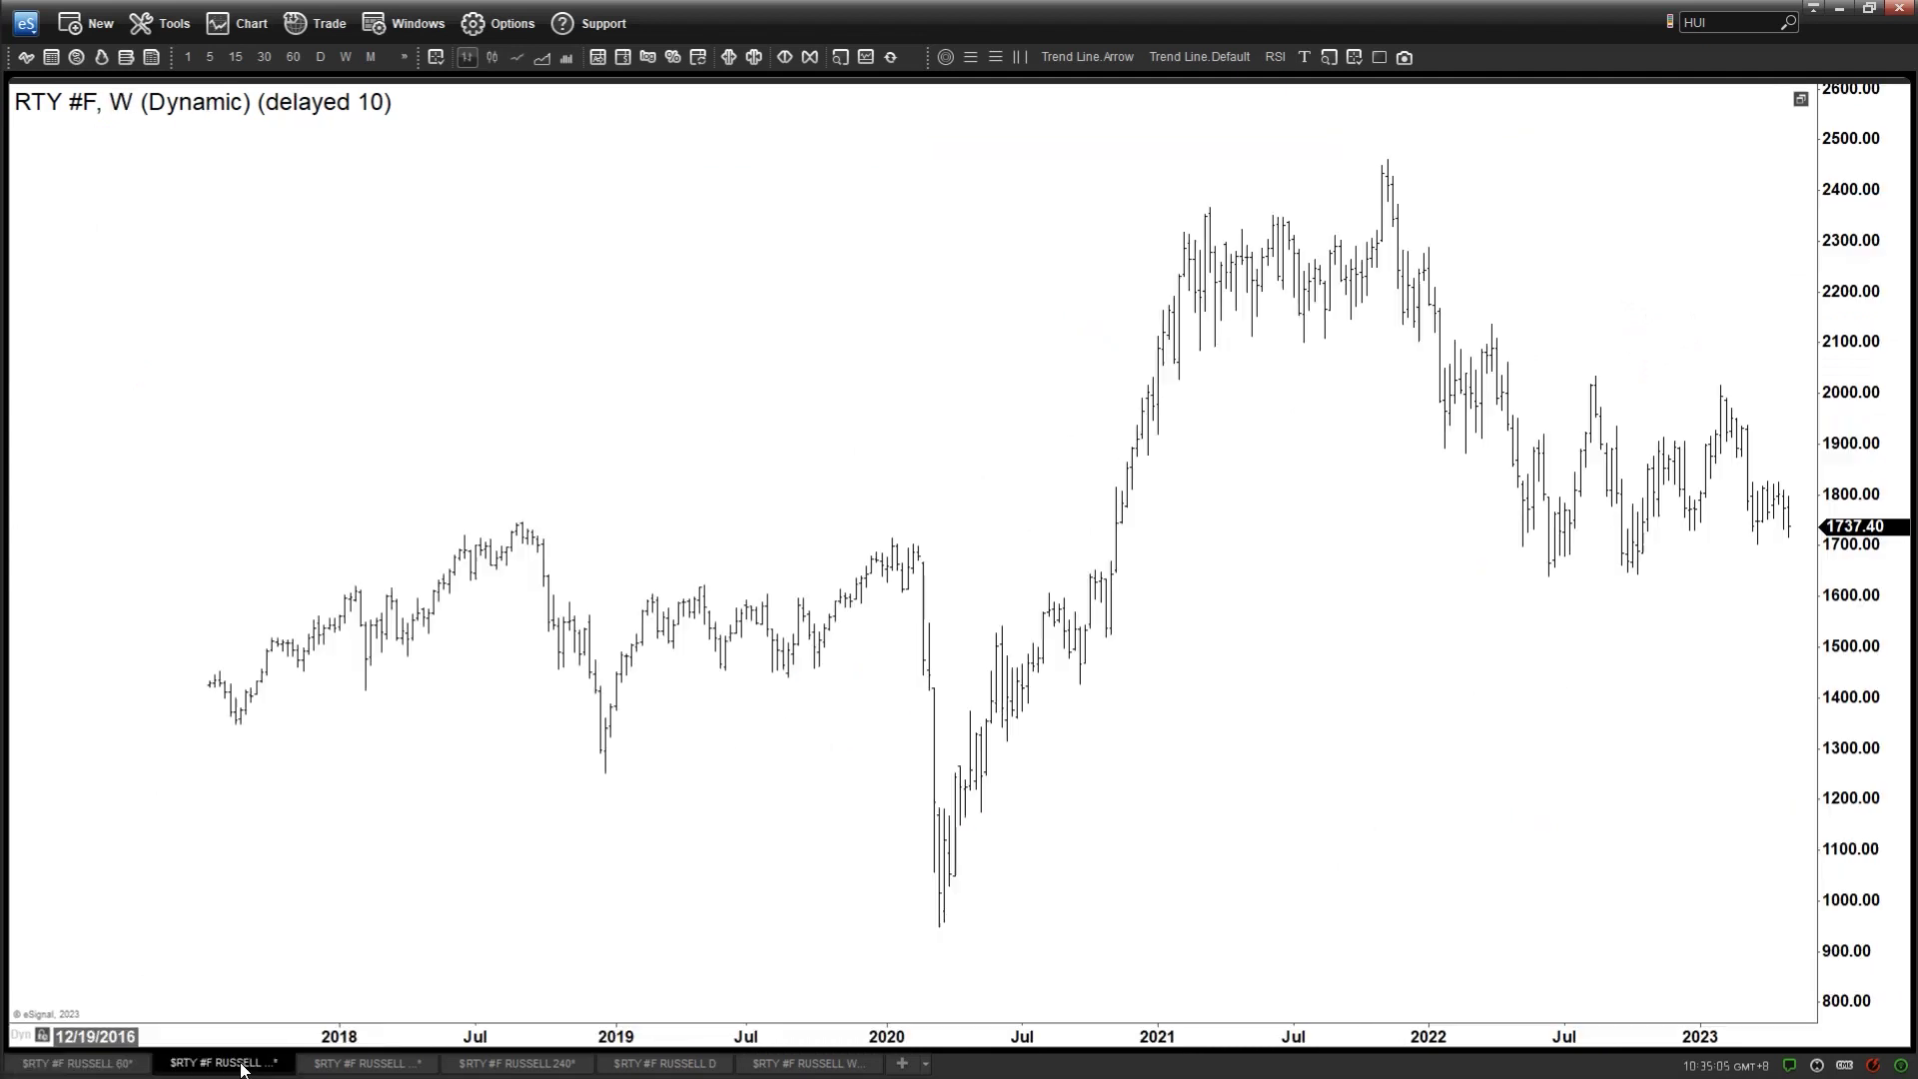
{"action": "left_click", "coordinate": [334, 1067]}
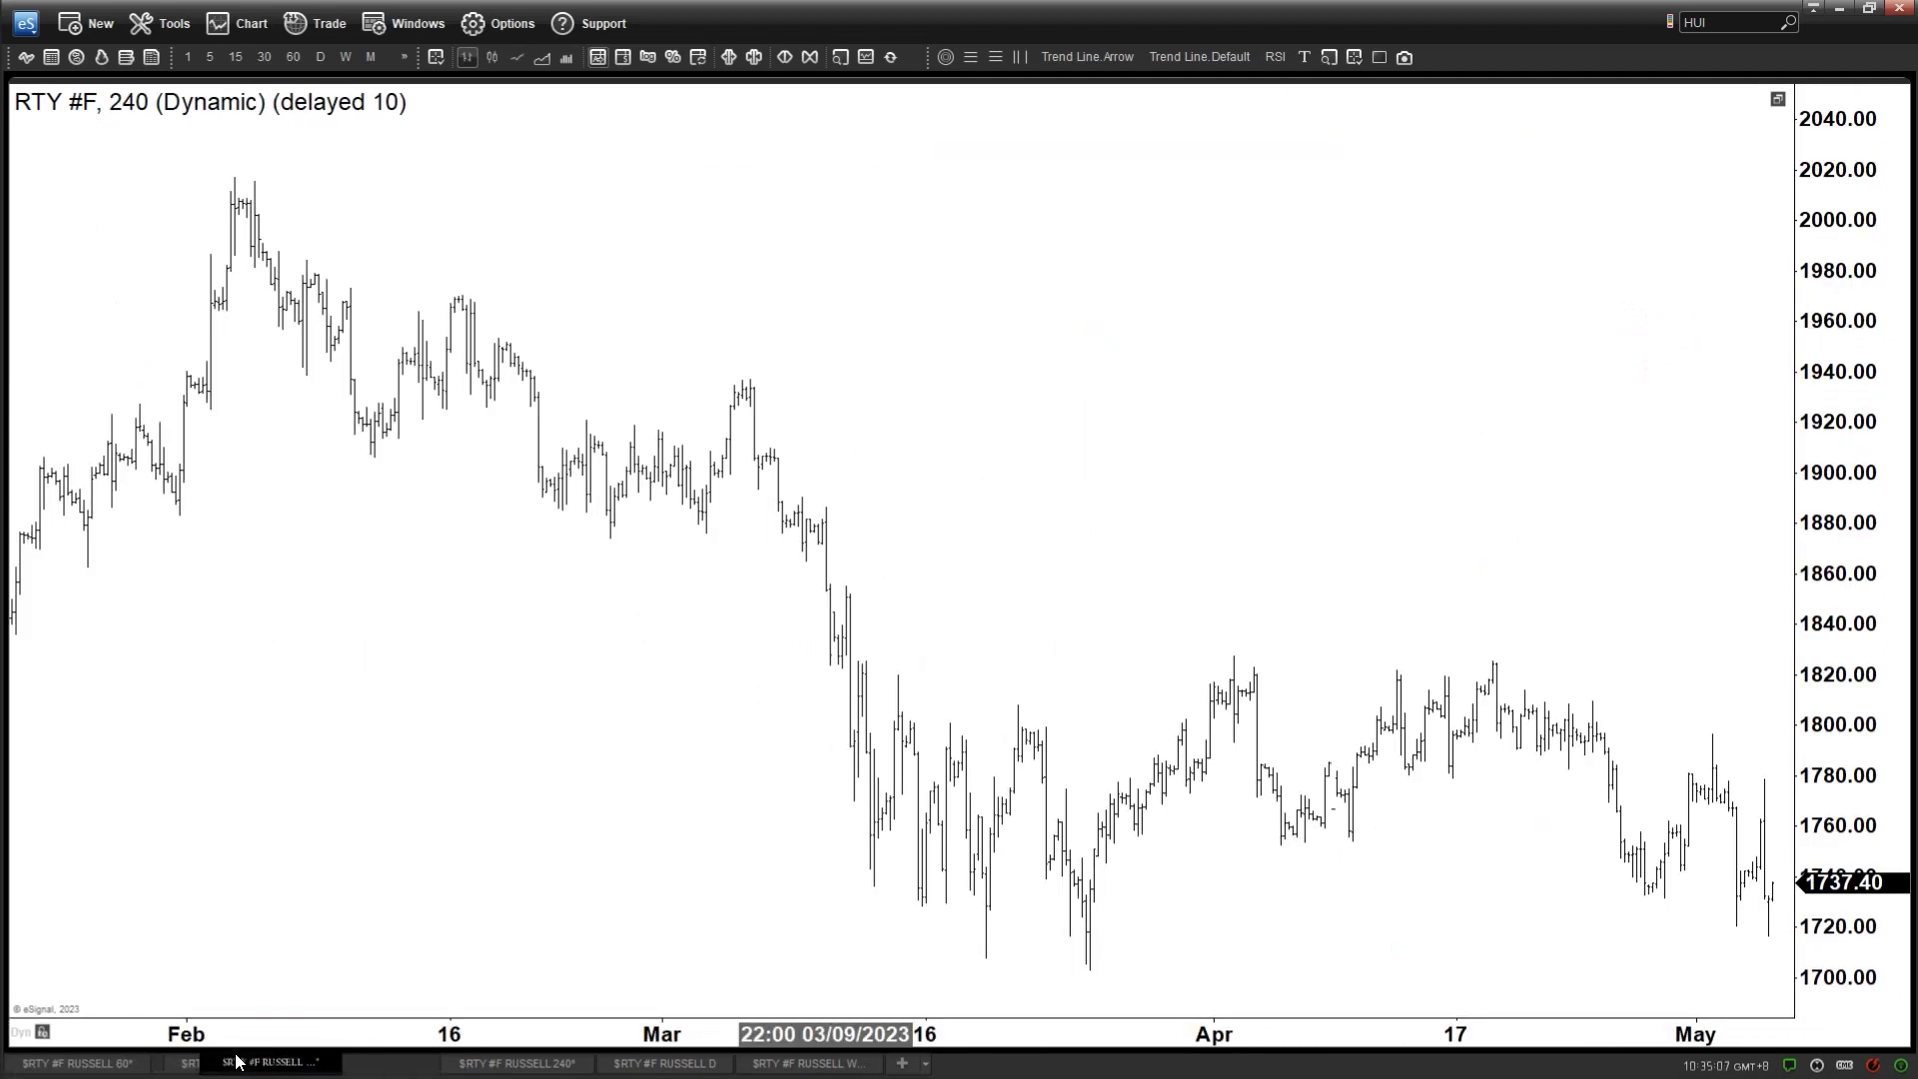
{"action": "left_click_drag", "start_coordinate": [238, 1060], "coordinate": [231, 1061]}
- Widen the 240-minute chart to more history, then show the weekly RTY chart with room on the right
{"action": "left_click_drag", "start_coordinate": [1375, 470], "coordinate": [1191, 399]}
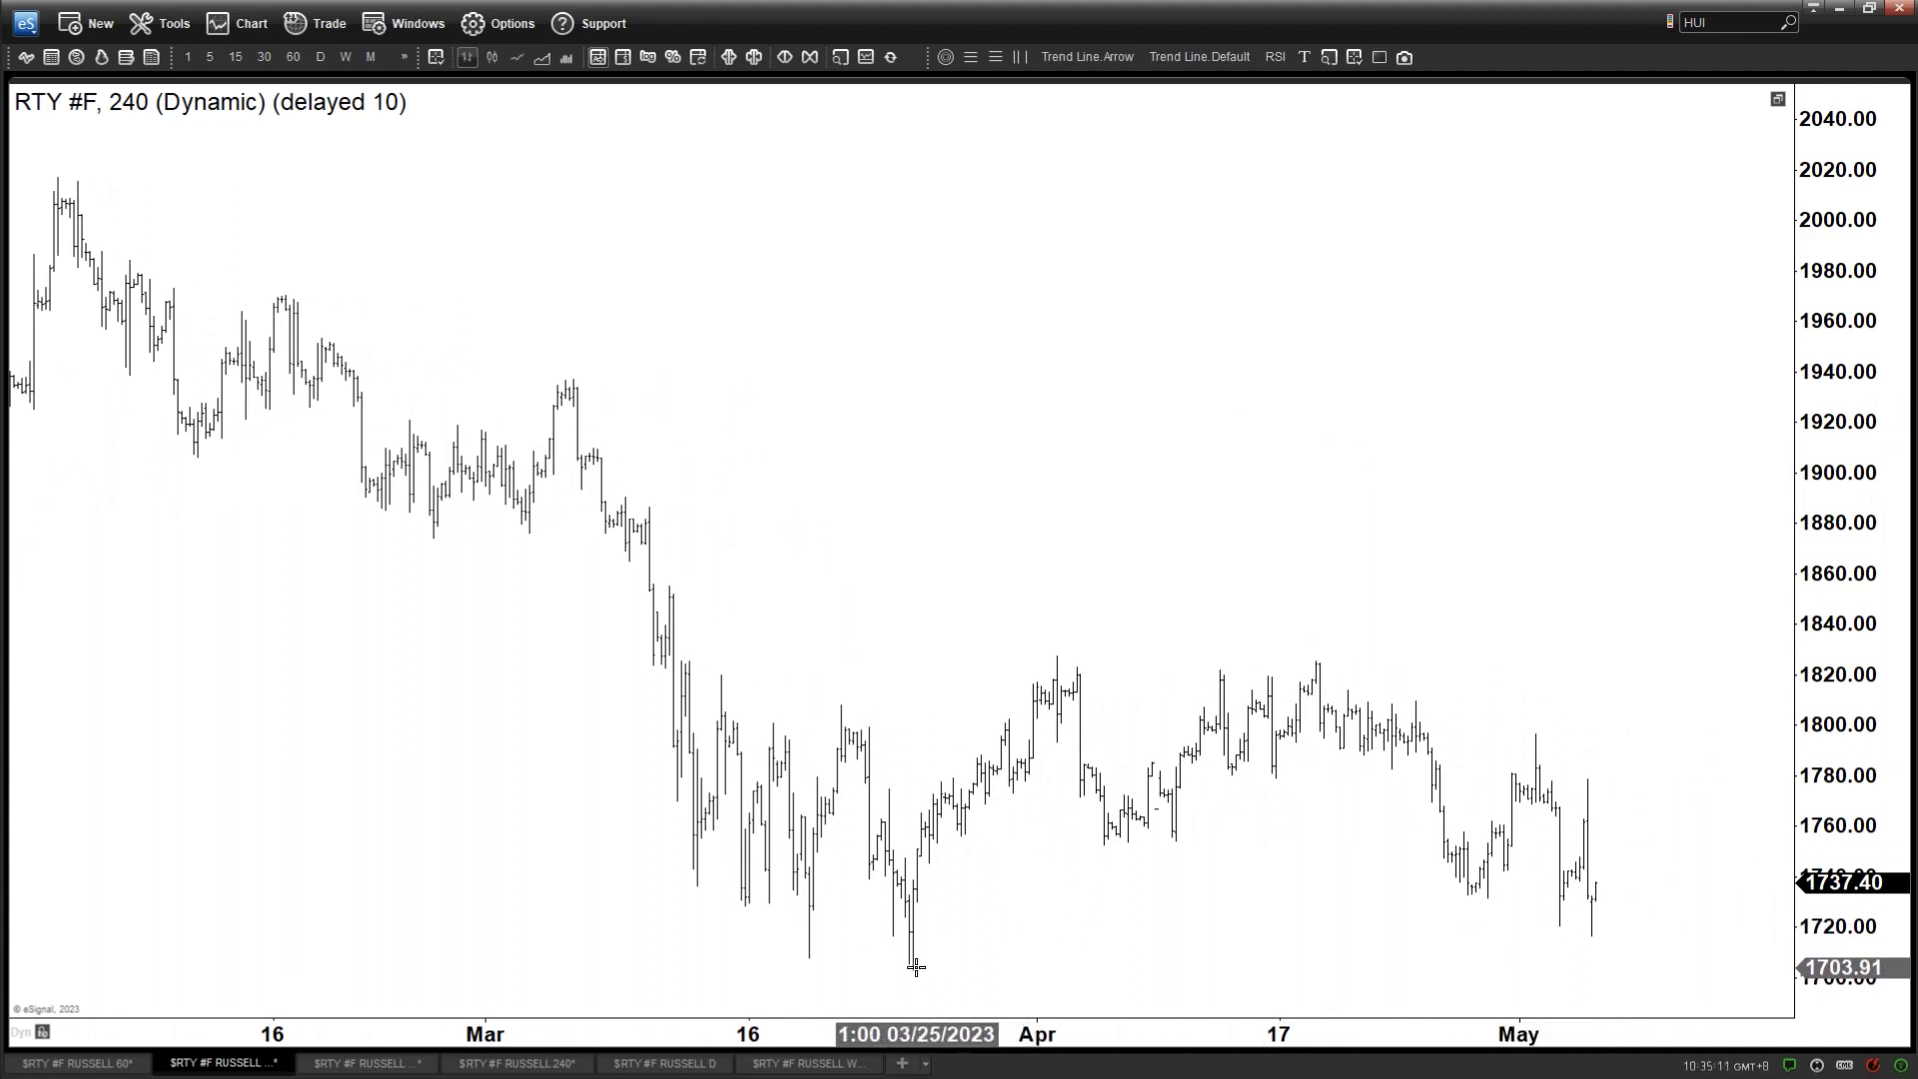
{"action": "left_click_drag", "start_coordinate": [775, 969], "coordinate": [1219, 964]}
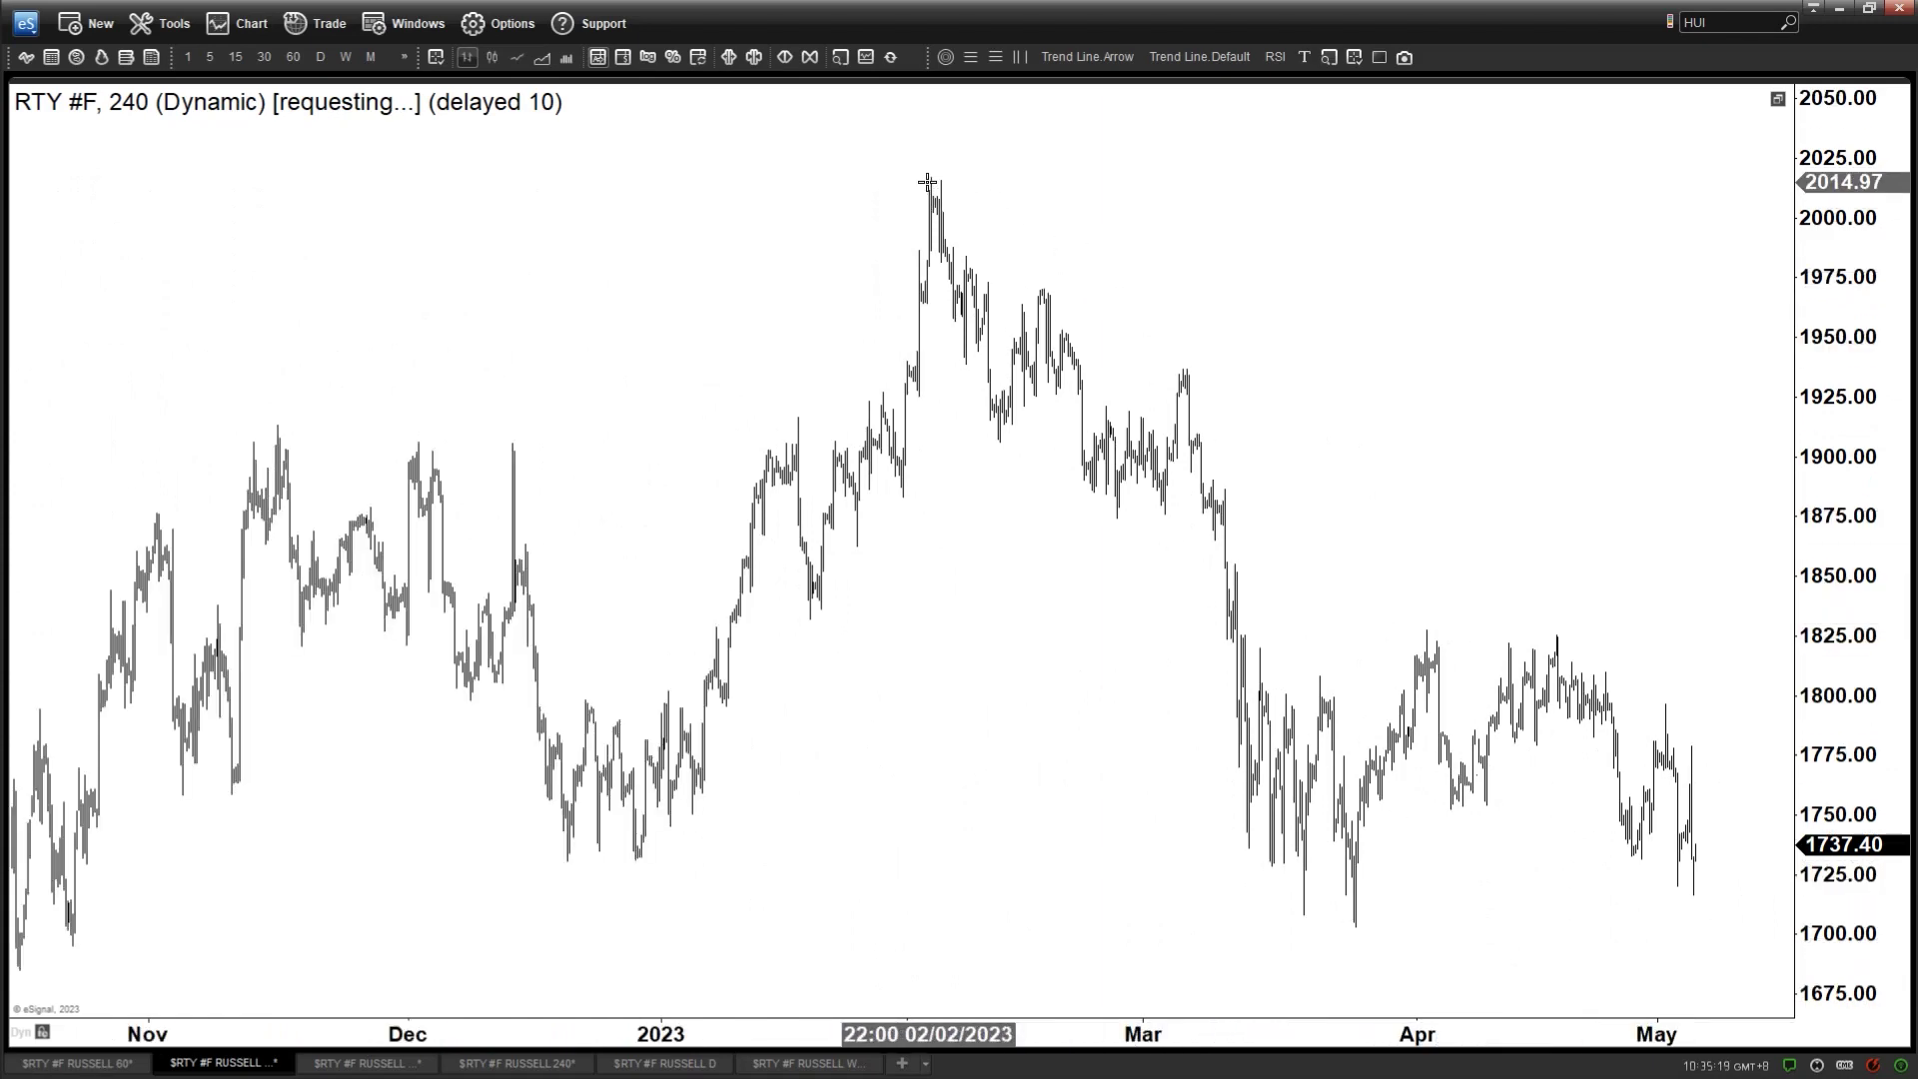
{"action": "left_click_drag", "start_coordinate": [519, 1029], "coordinate": [1310, 955]}
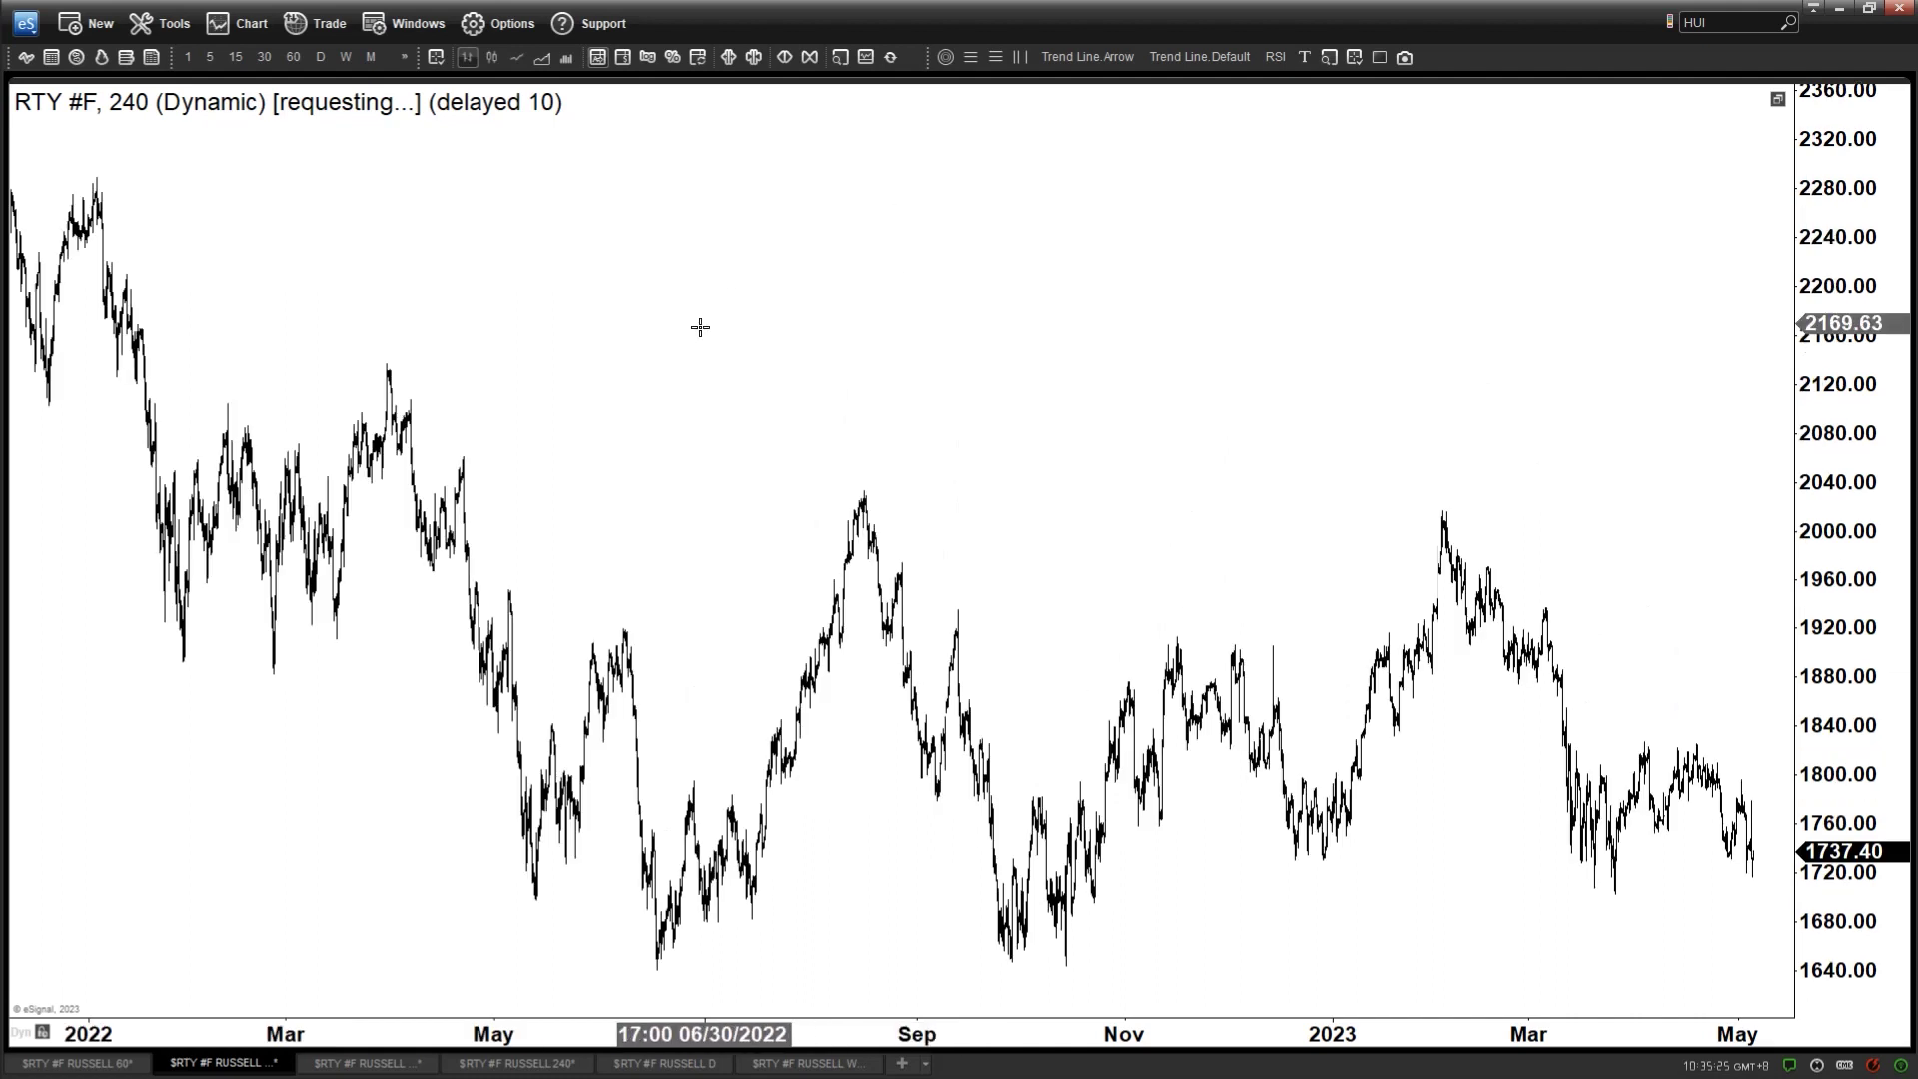
{"action": "left_click", "coordinate": [336, 1062]}
{"action": "left_click_drag", "start_coordinate": [1648, 763], "coordinate": [1233, 333]}
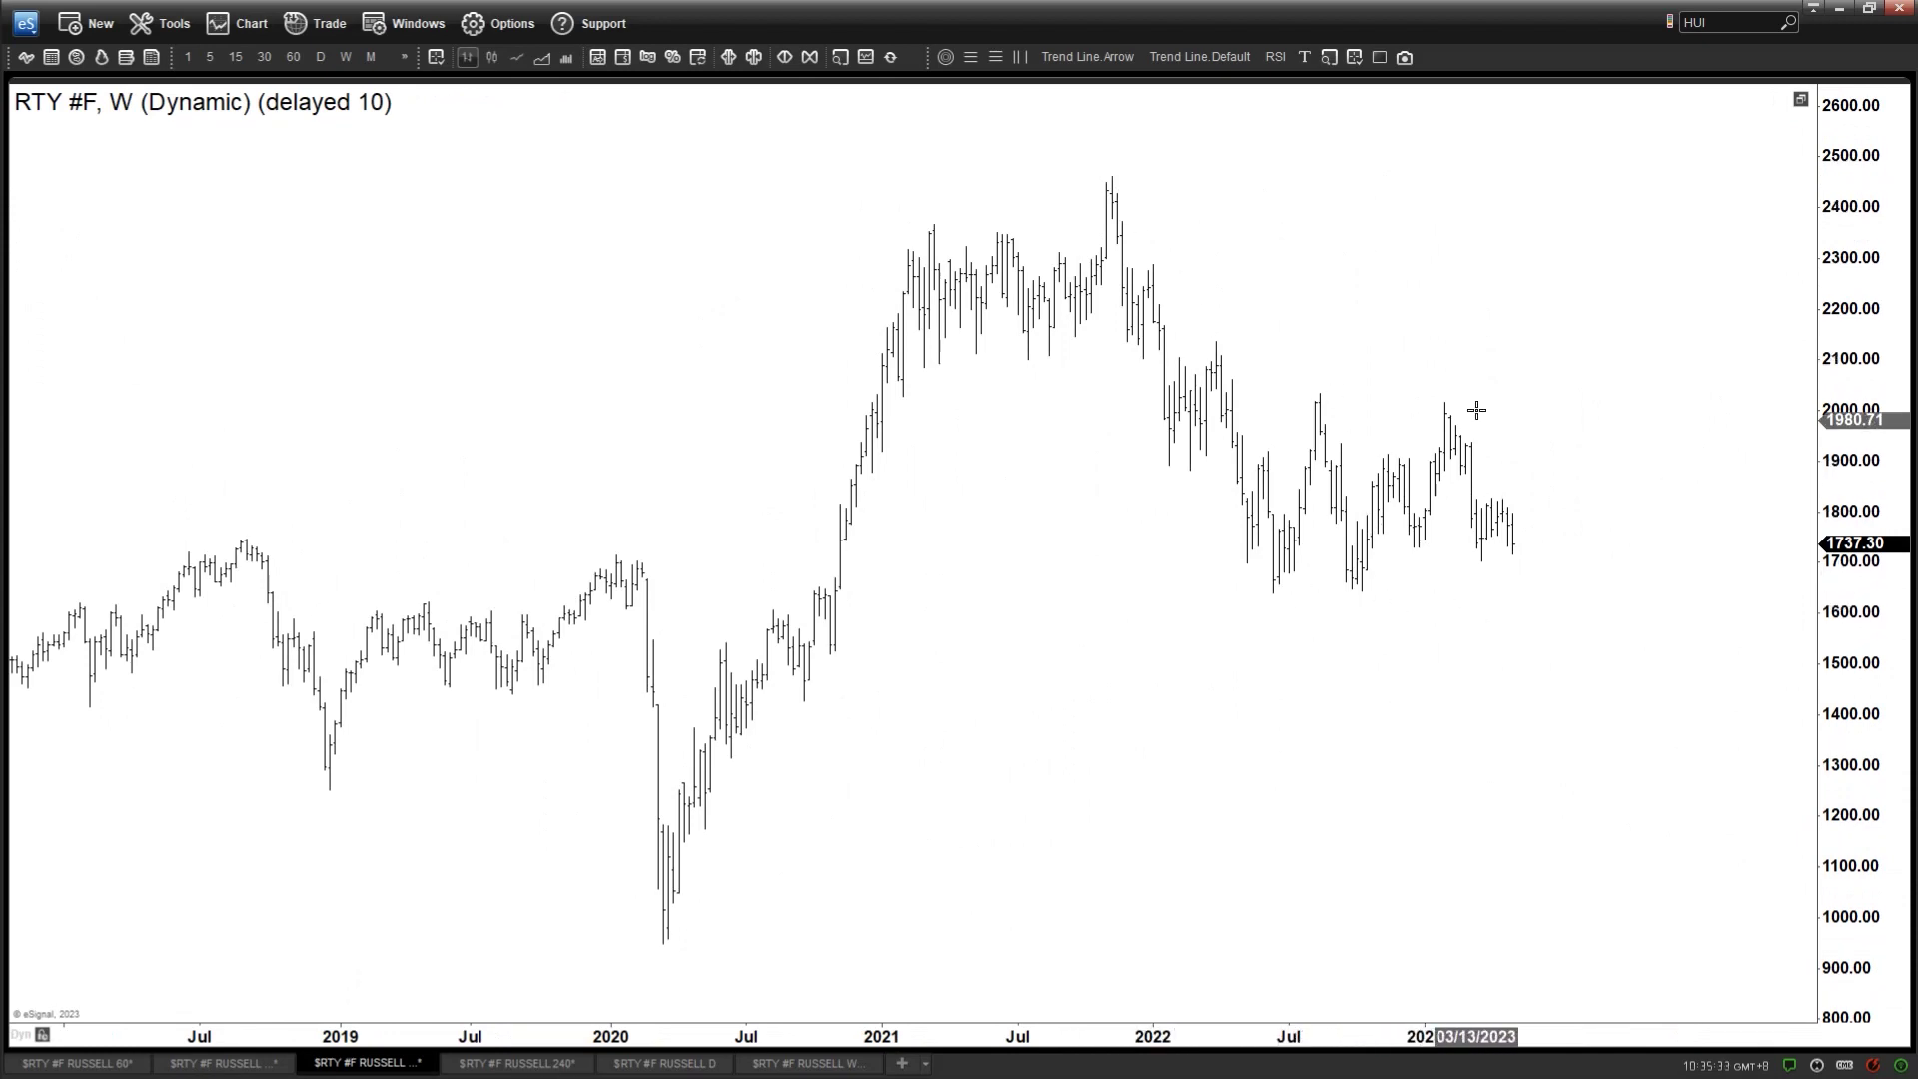
- Place a short blue trend arrow near 1500–1520 on the weekly chart, below the 2022 lows
{"action": "left_click", "coordinate": [1068, 58]}
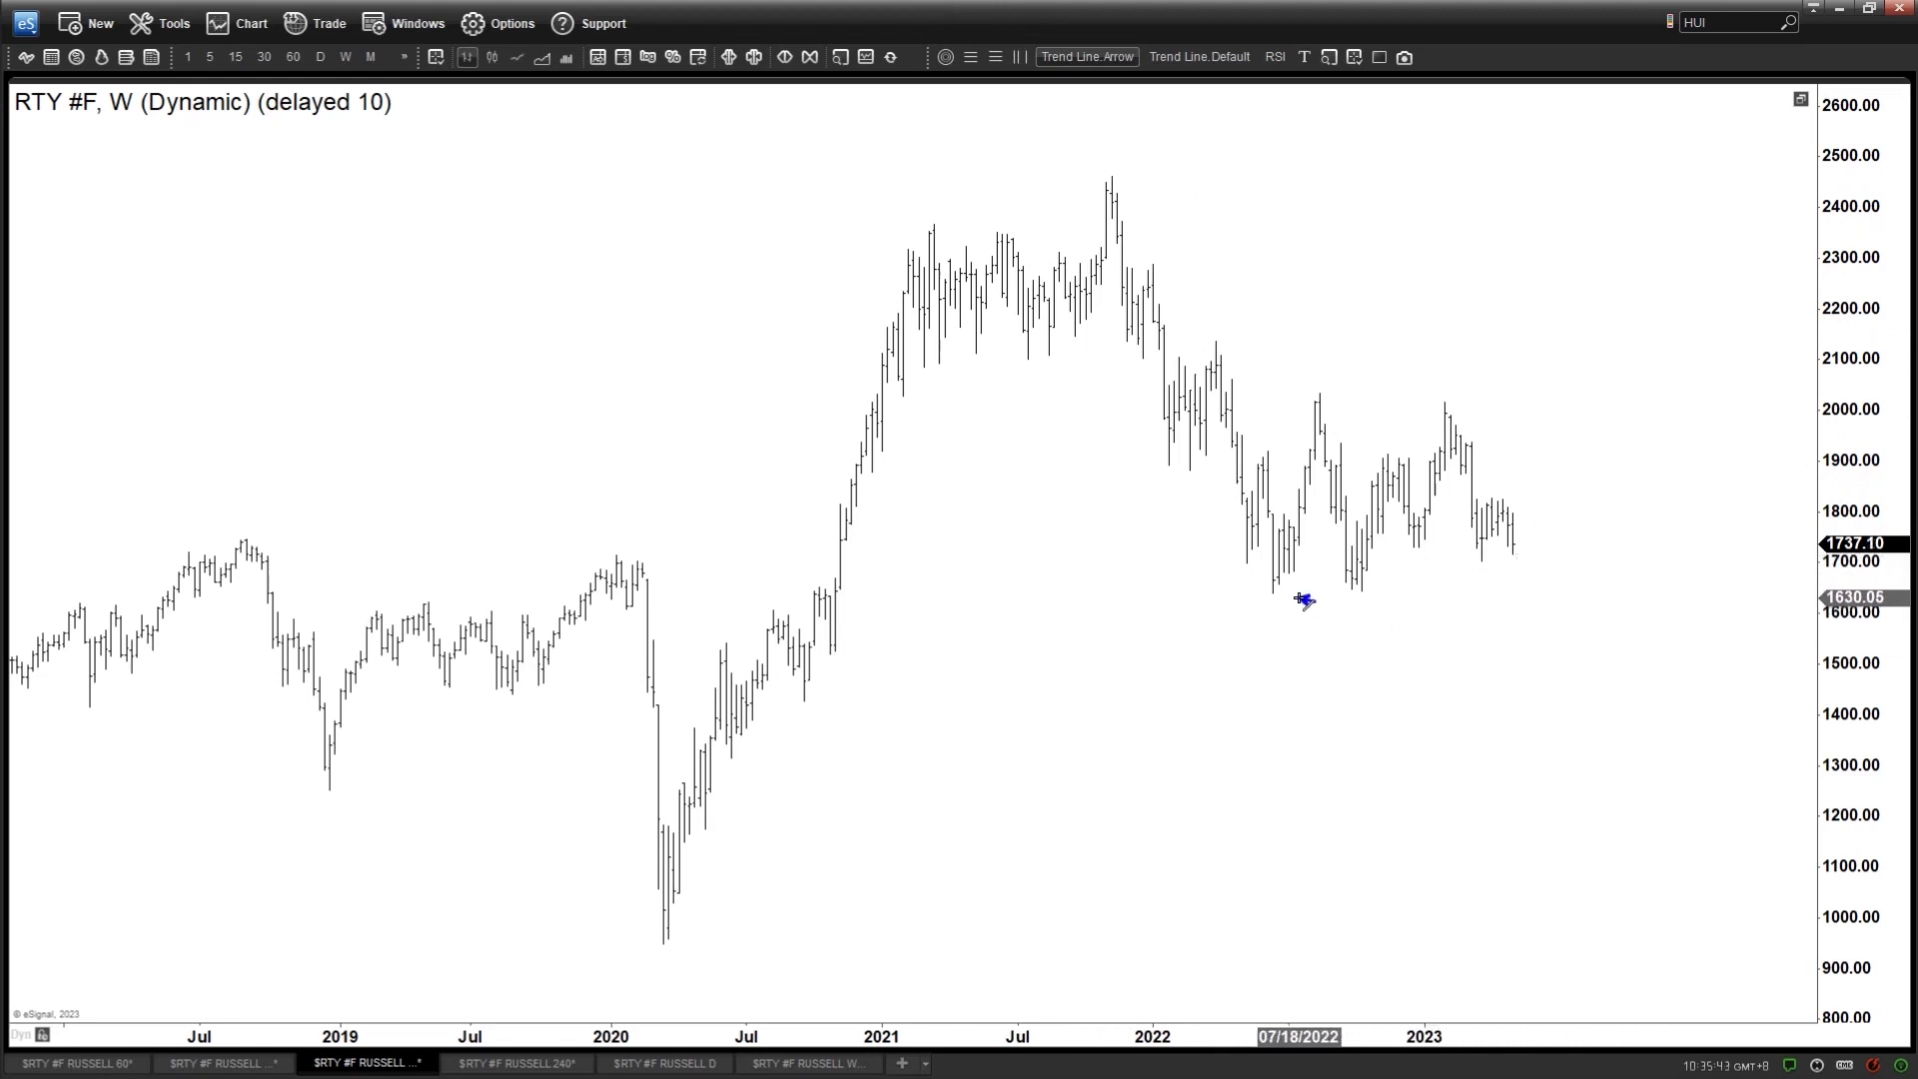
{"action": "left_click", "coordinate": [1267, 588]}
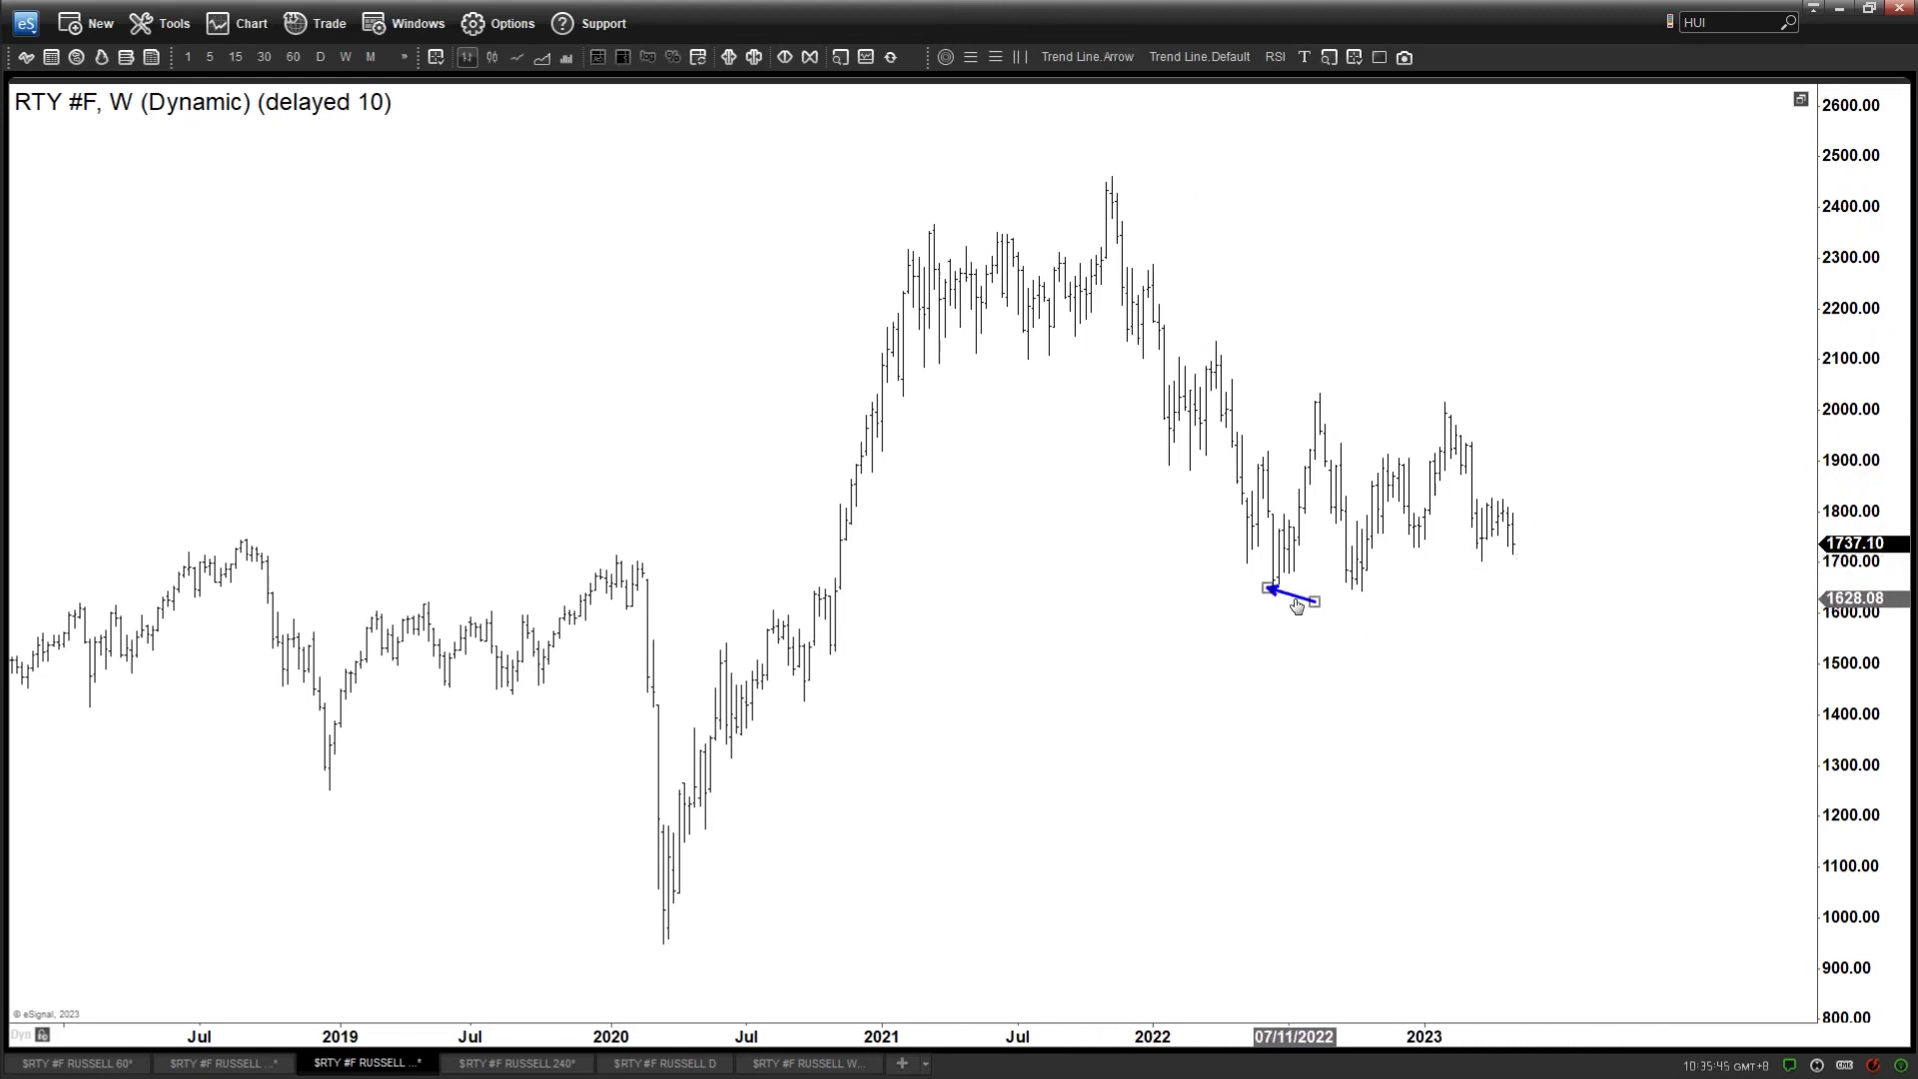
{"action": "left_click_drag", "start_coordinate": [1217, 642], "coordinate": [1076, 695]}
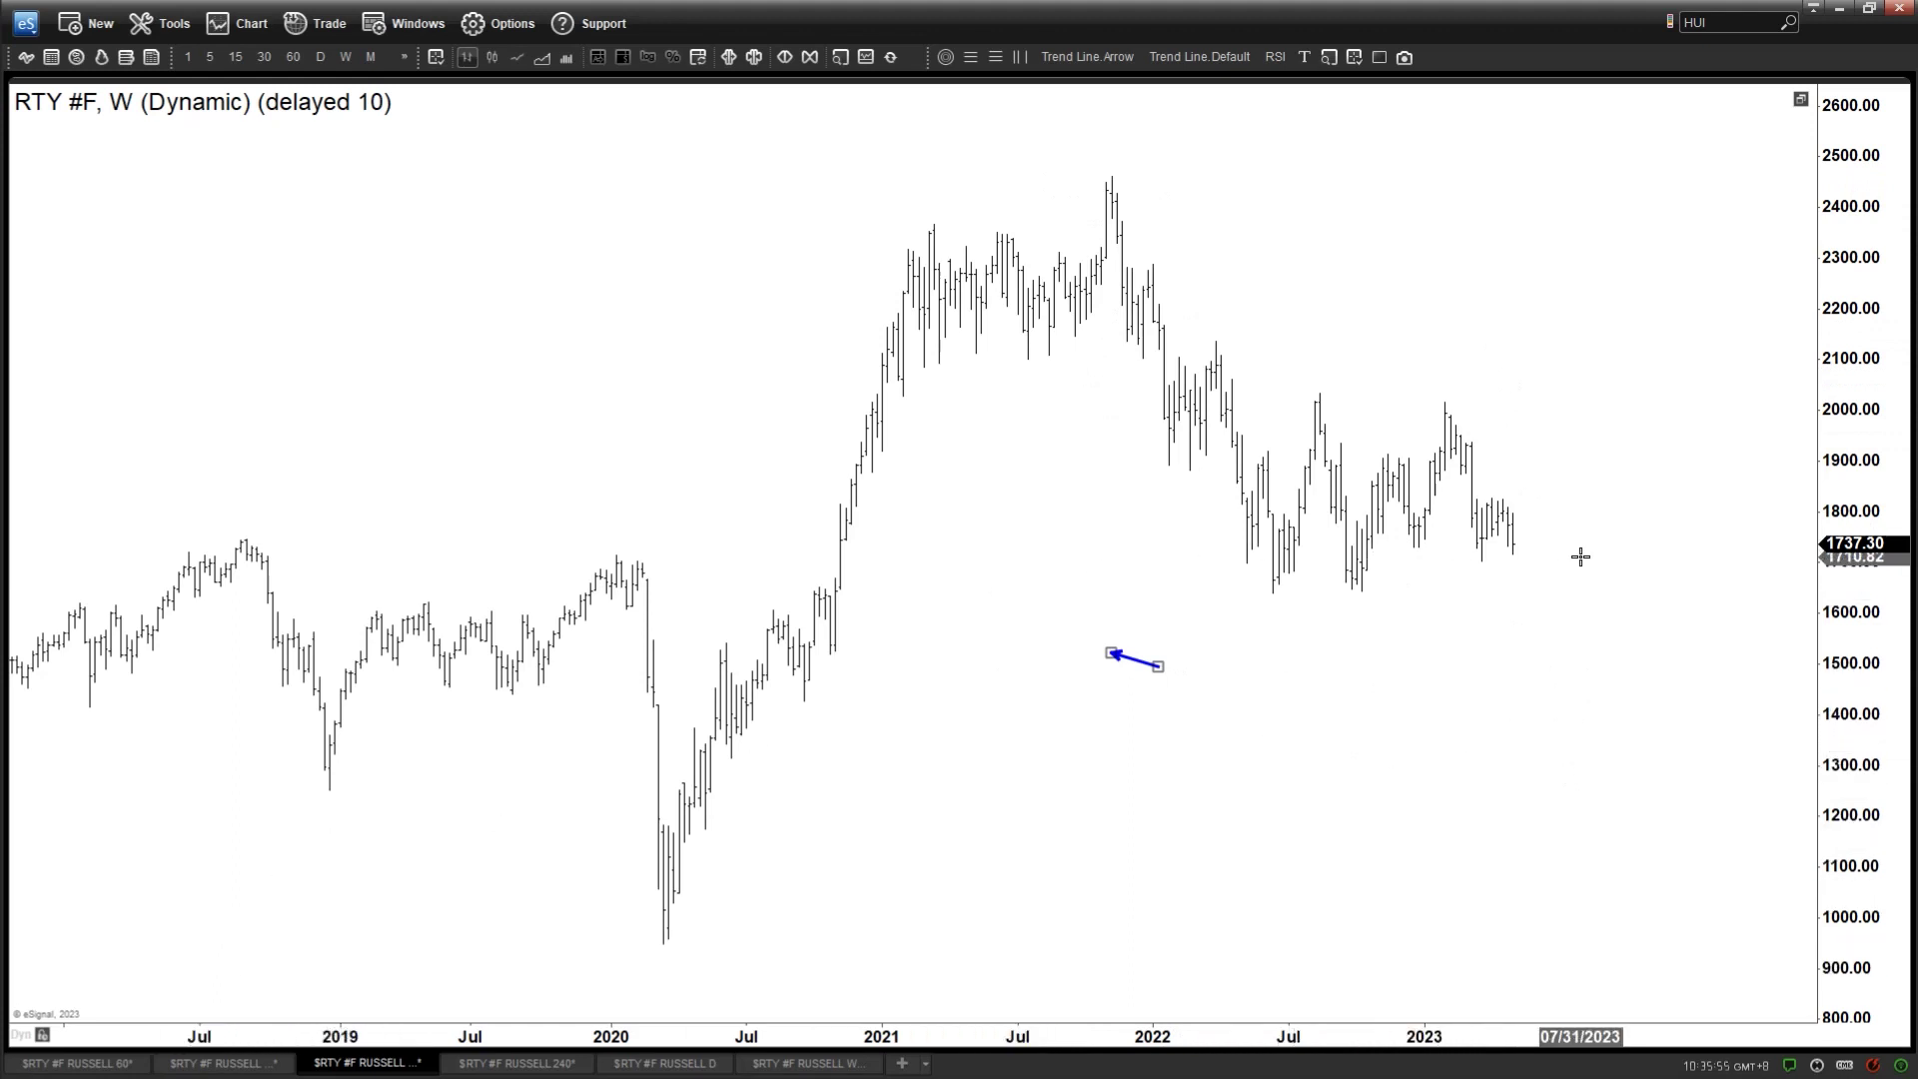
- Draw a blue downward arrow from about 1828 to 1705 on the 240-minute chart, then return to 60-minute
{"action": "left_click", "coordinate": [95, 1065]}
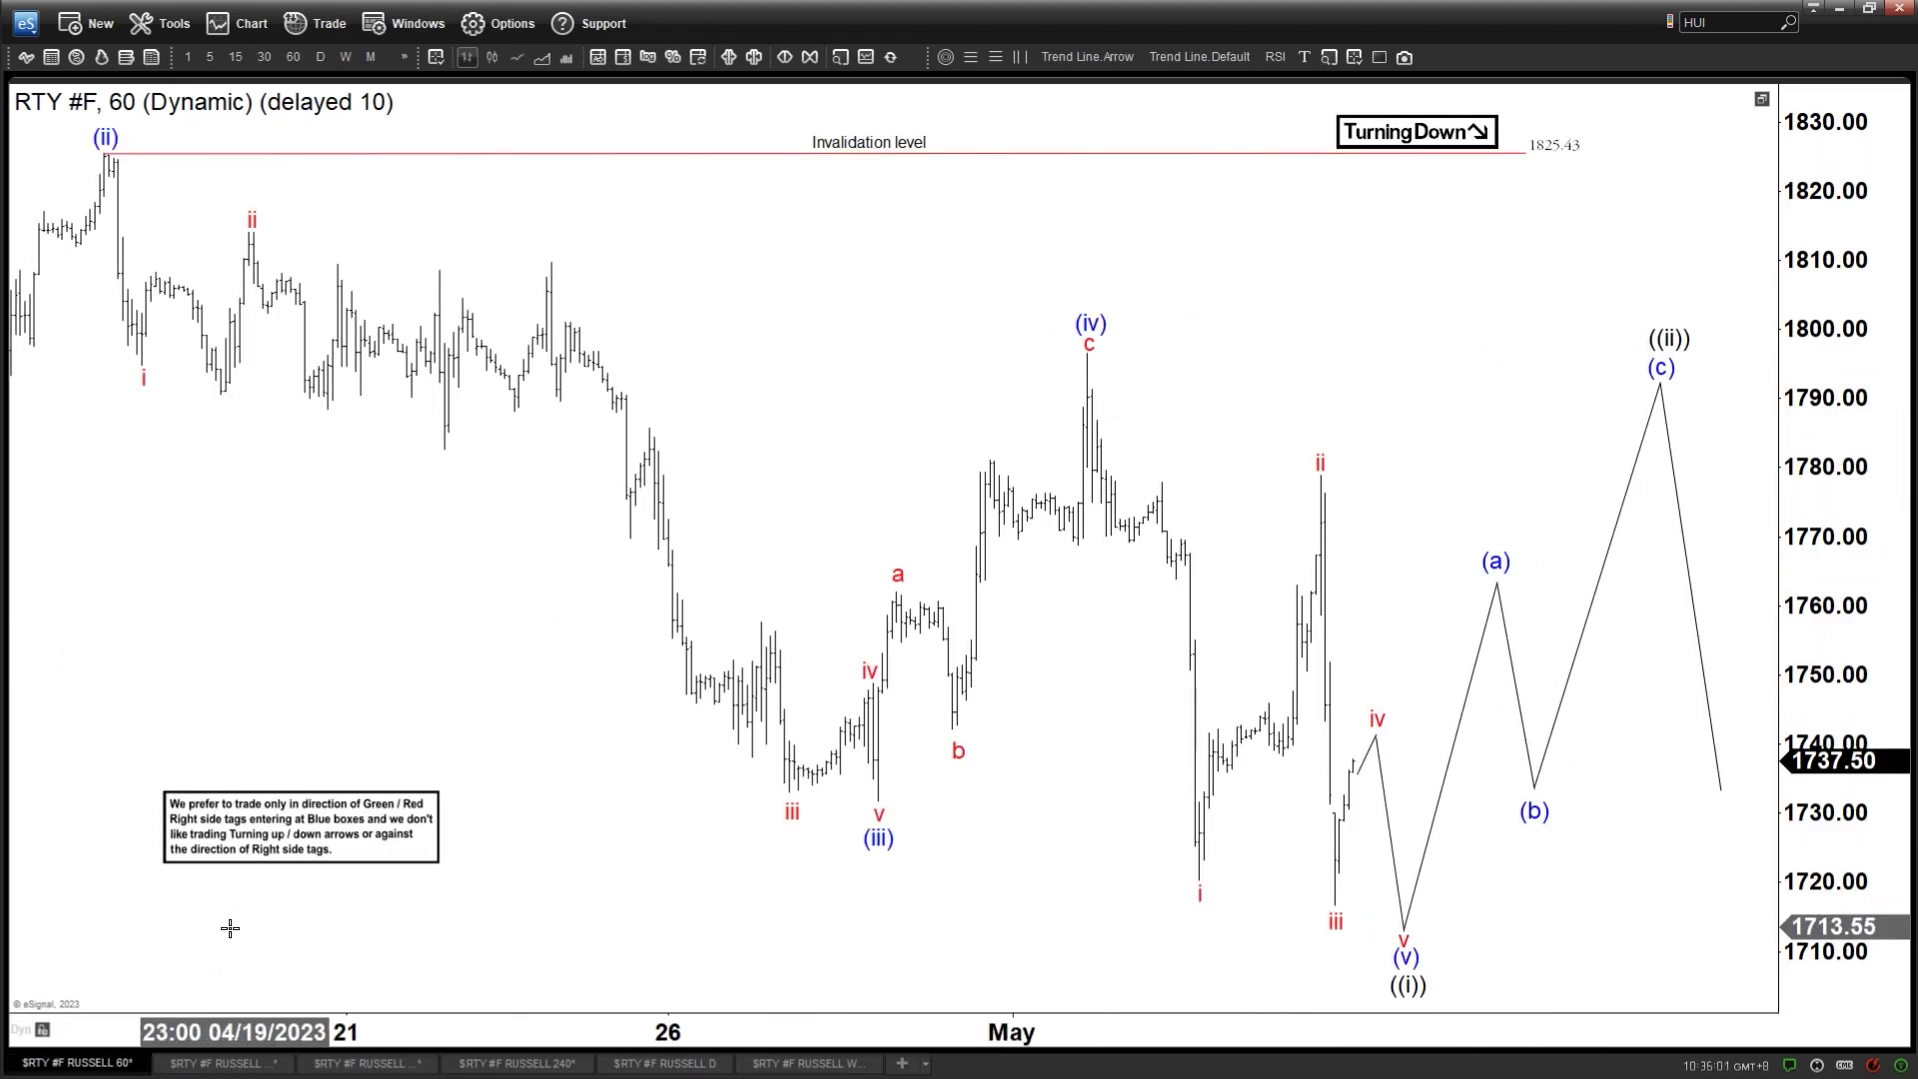
{"action": "left_click", "coordinate": [212, 1065]}
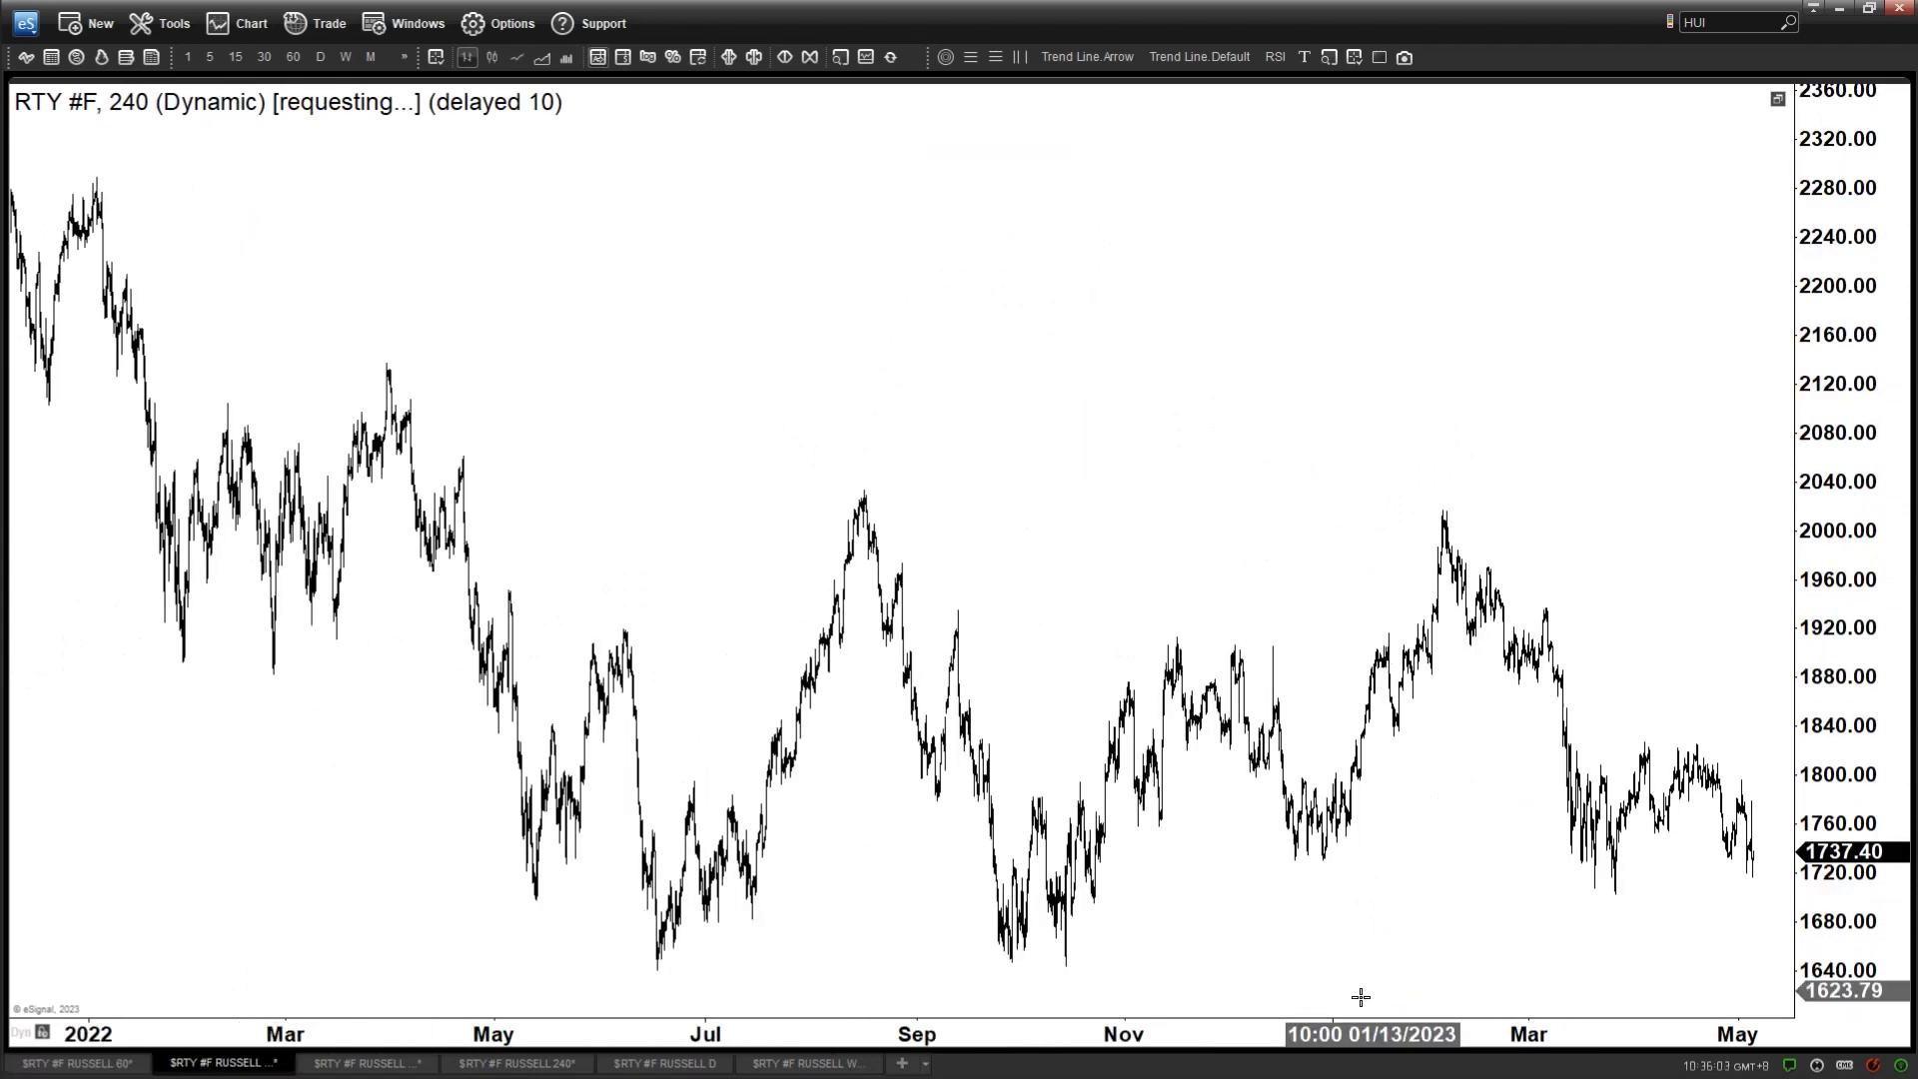
{"action": "scroll", "coordinate": [595, 853], "scroll_direction": "up", "scroll_amount": 2}
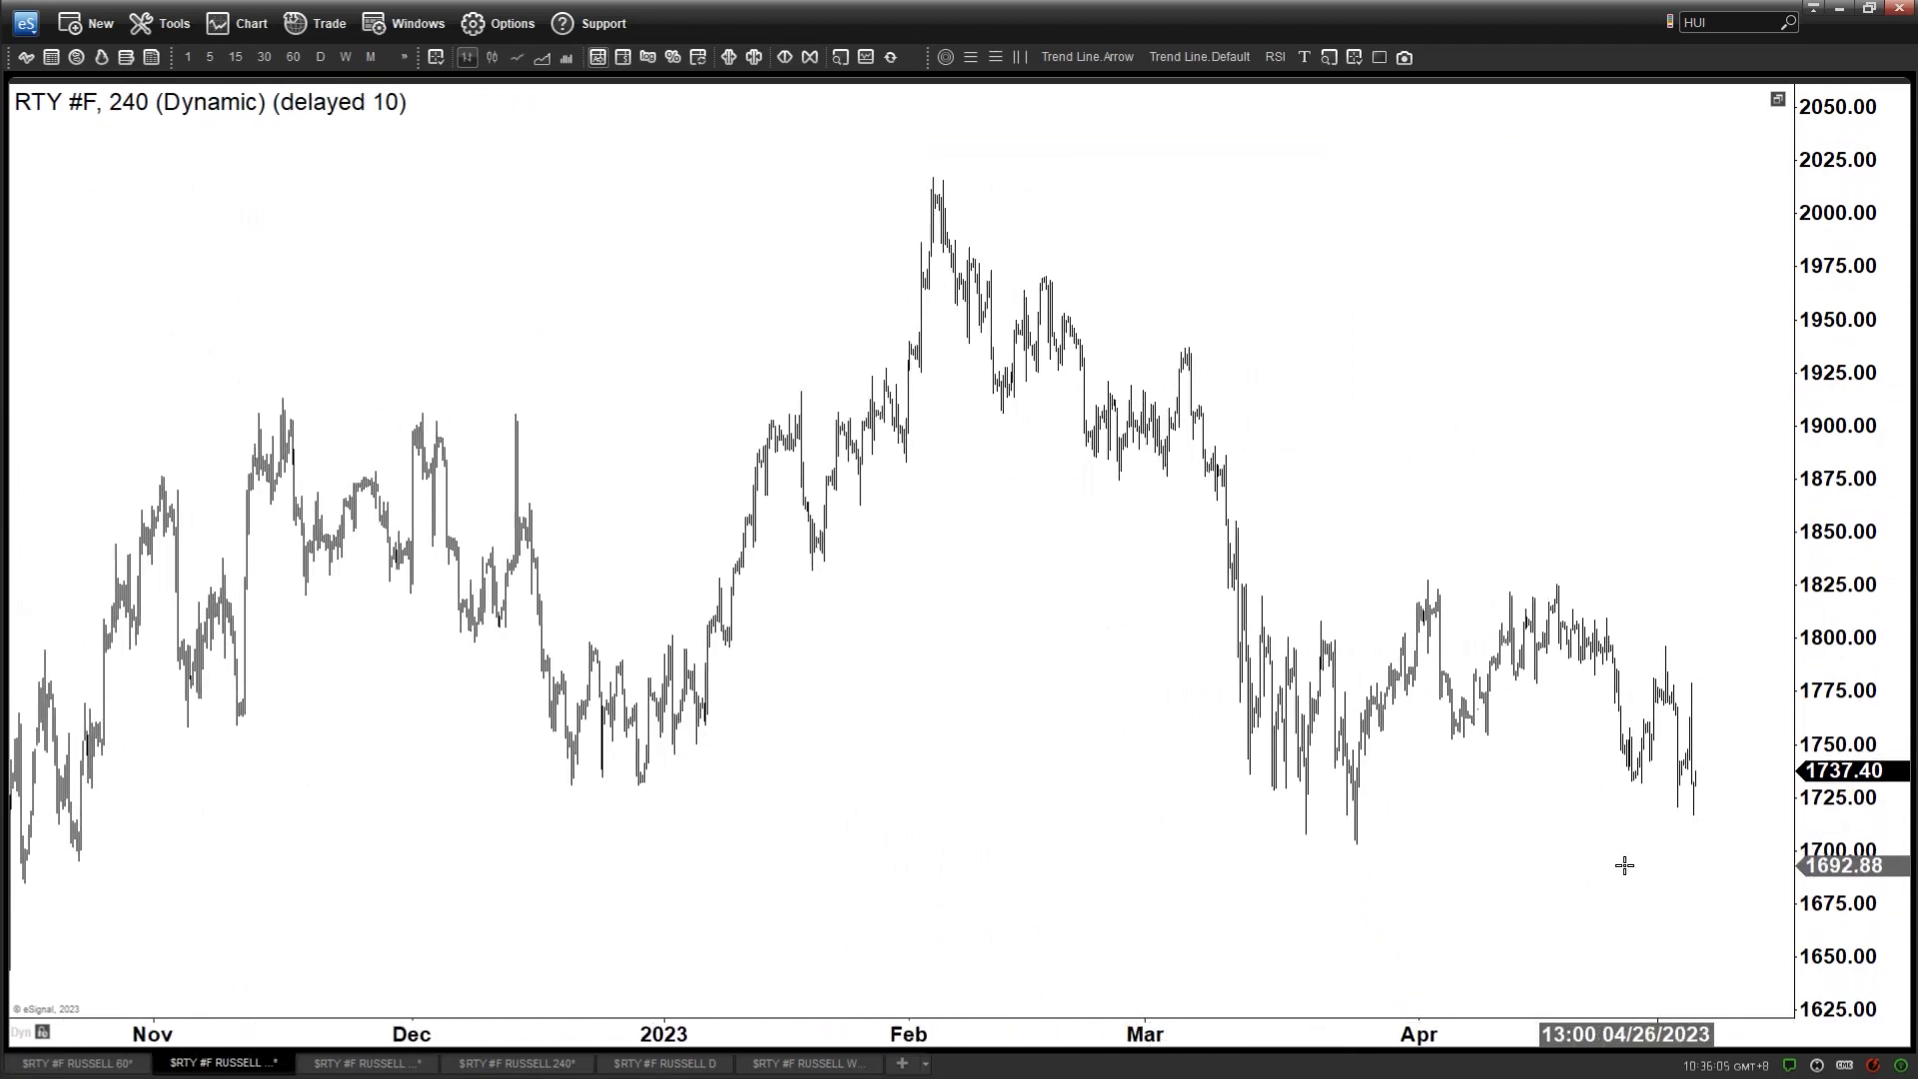
{"action": "left_click", "coordinate": [1097, 57]}
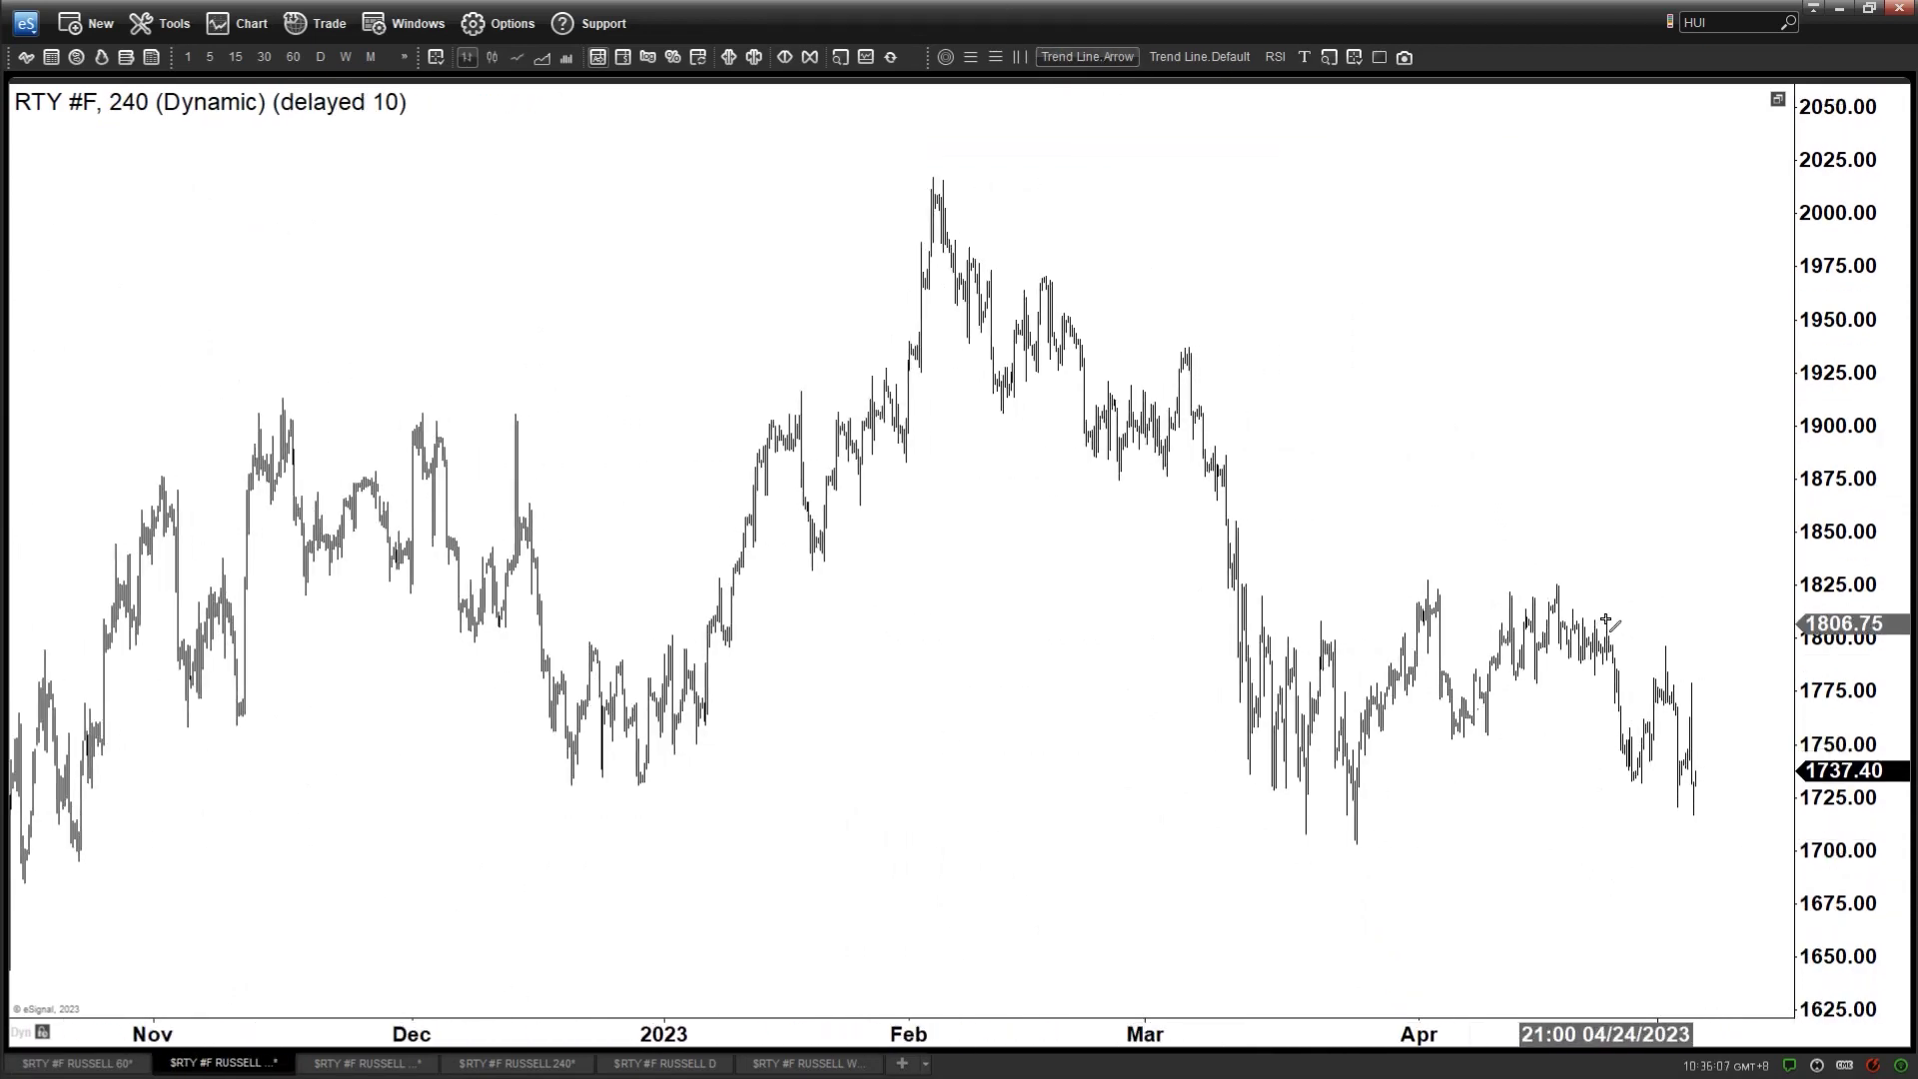
{"action": "left_click_drag", "start_coordinate": [1555, 580], "coordinate": [1708, 821]}
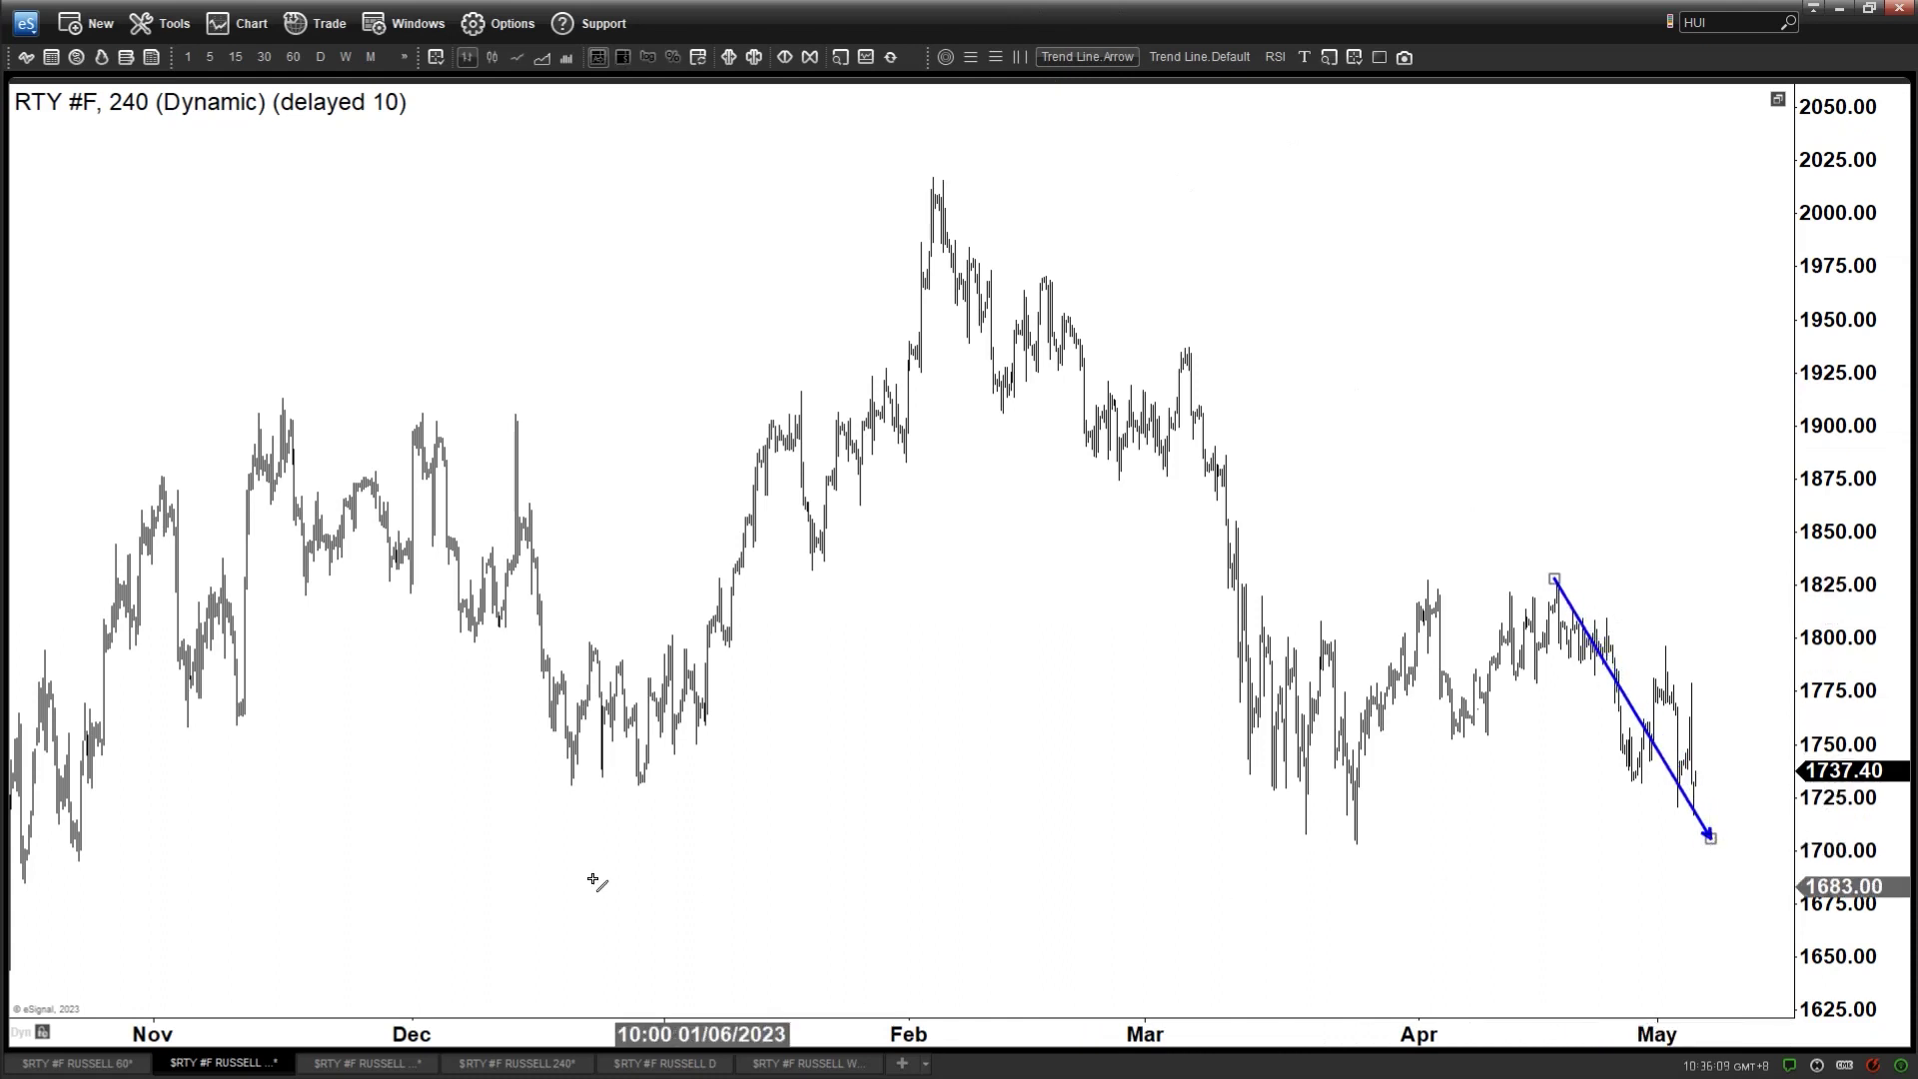
{"action": "left_click", "coordinate": [75, 1063]}
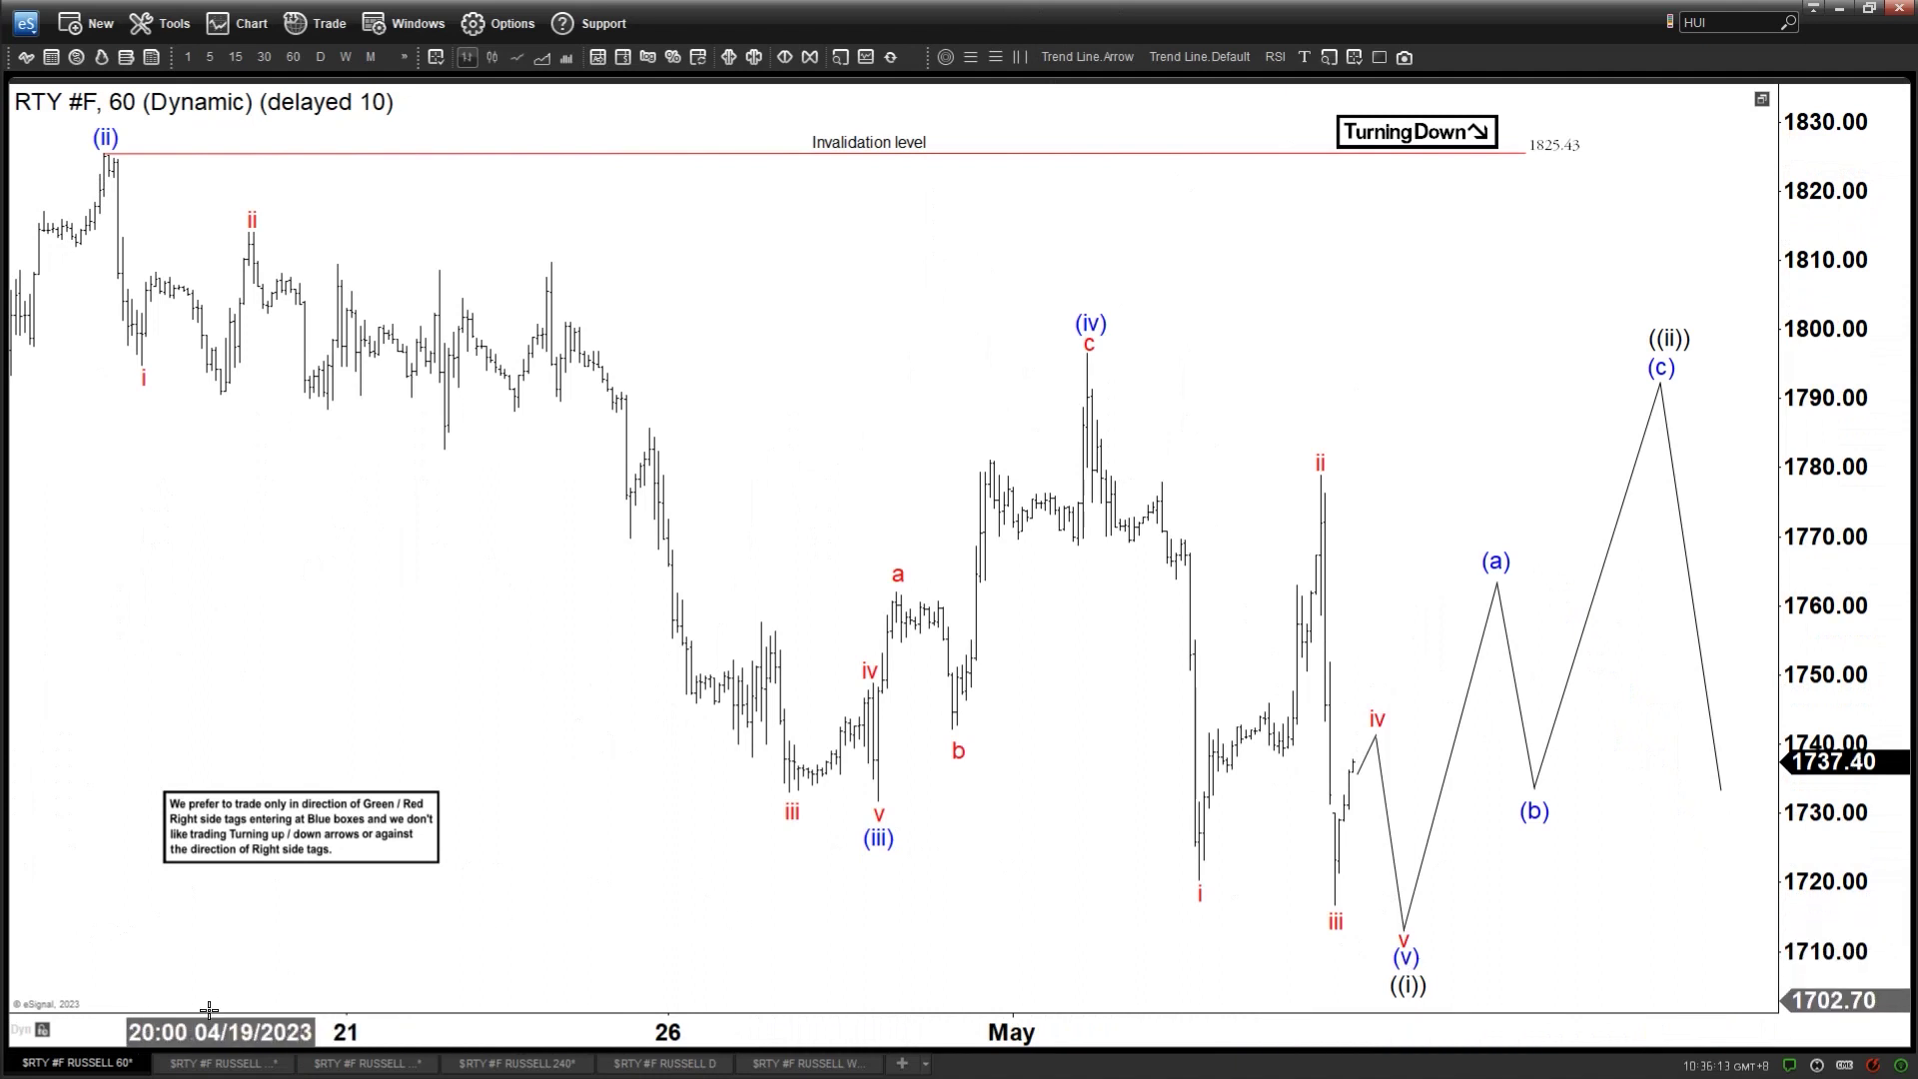
- Anchor the 240-minute blue arrow at the early-April high, add a thin black projection, then return to 60-minute
{"action": "left_click", "coordinate": [224, 1063]}
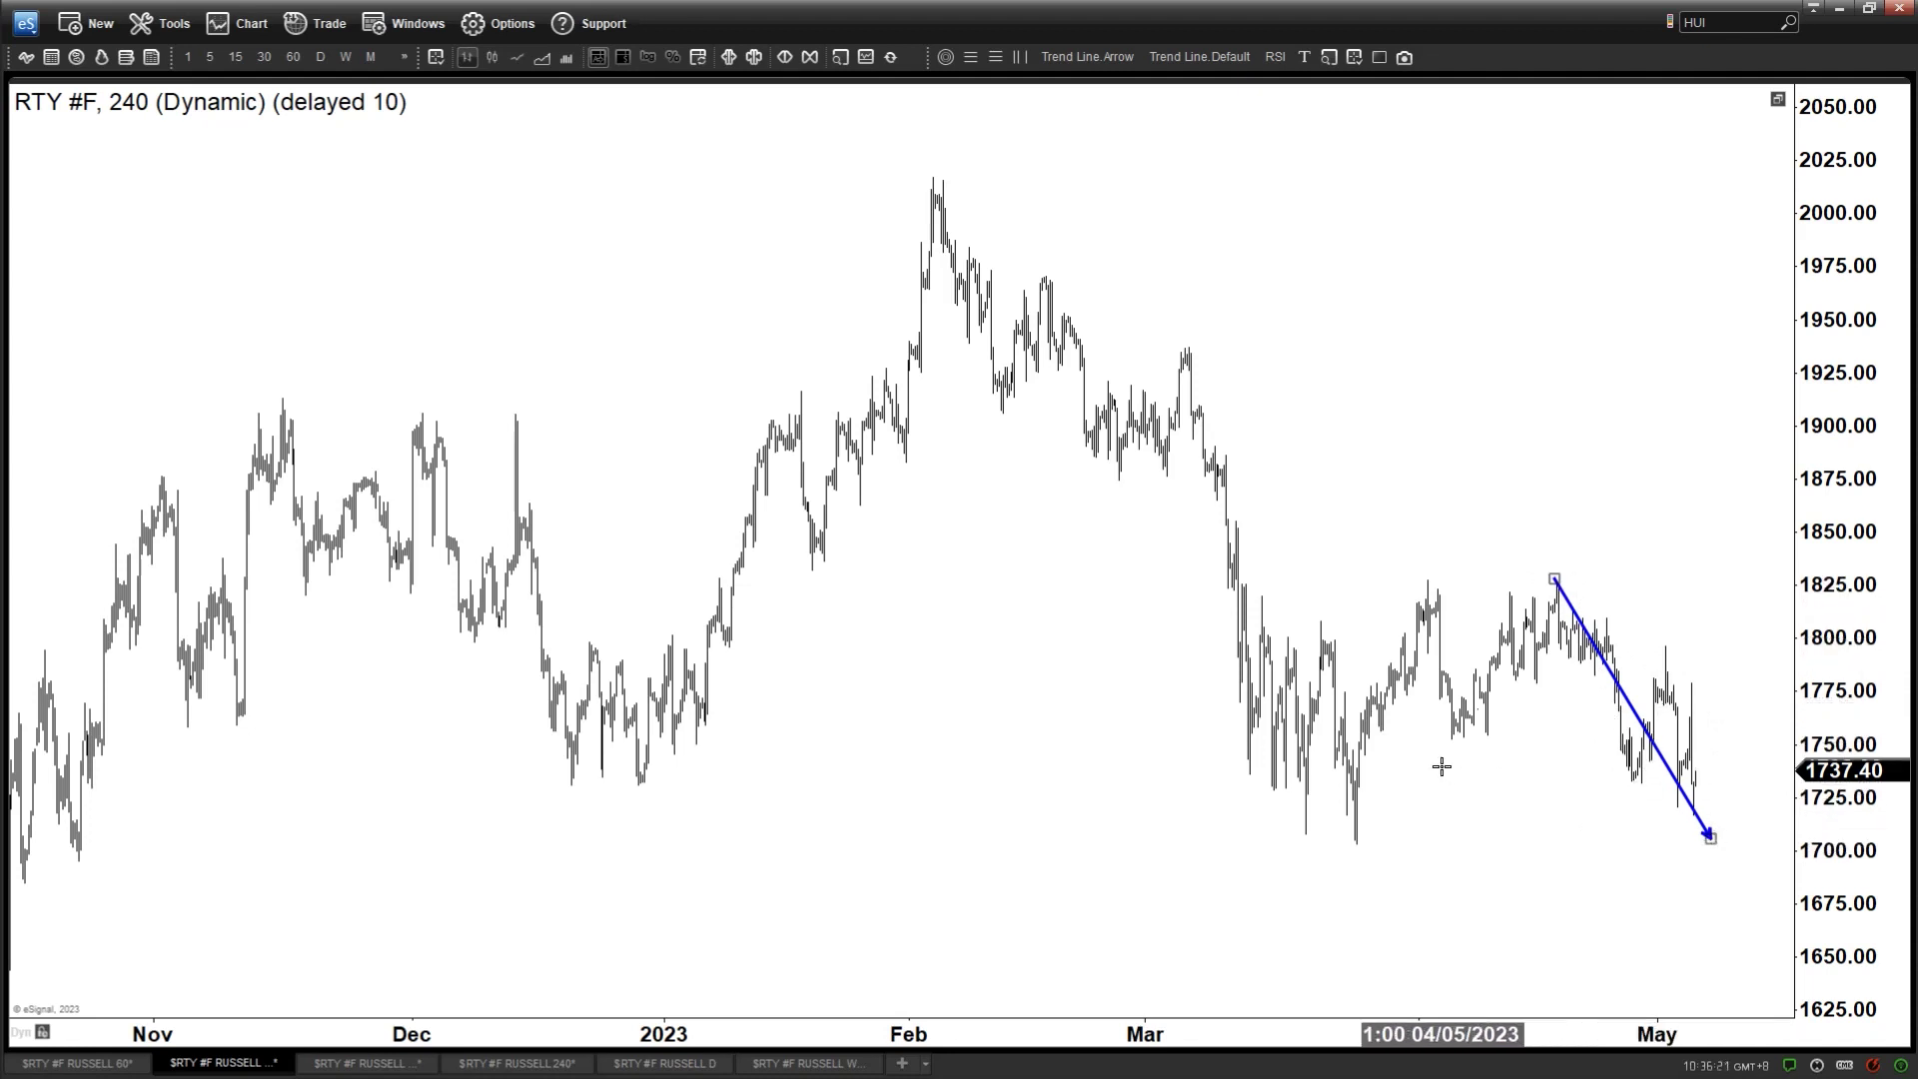
{"action": "left_click_drag", "start_coordinate": [1558, 570], "coordinate": [1421, 578]}
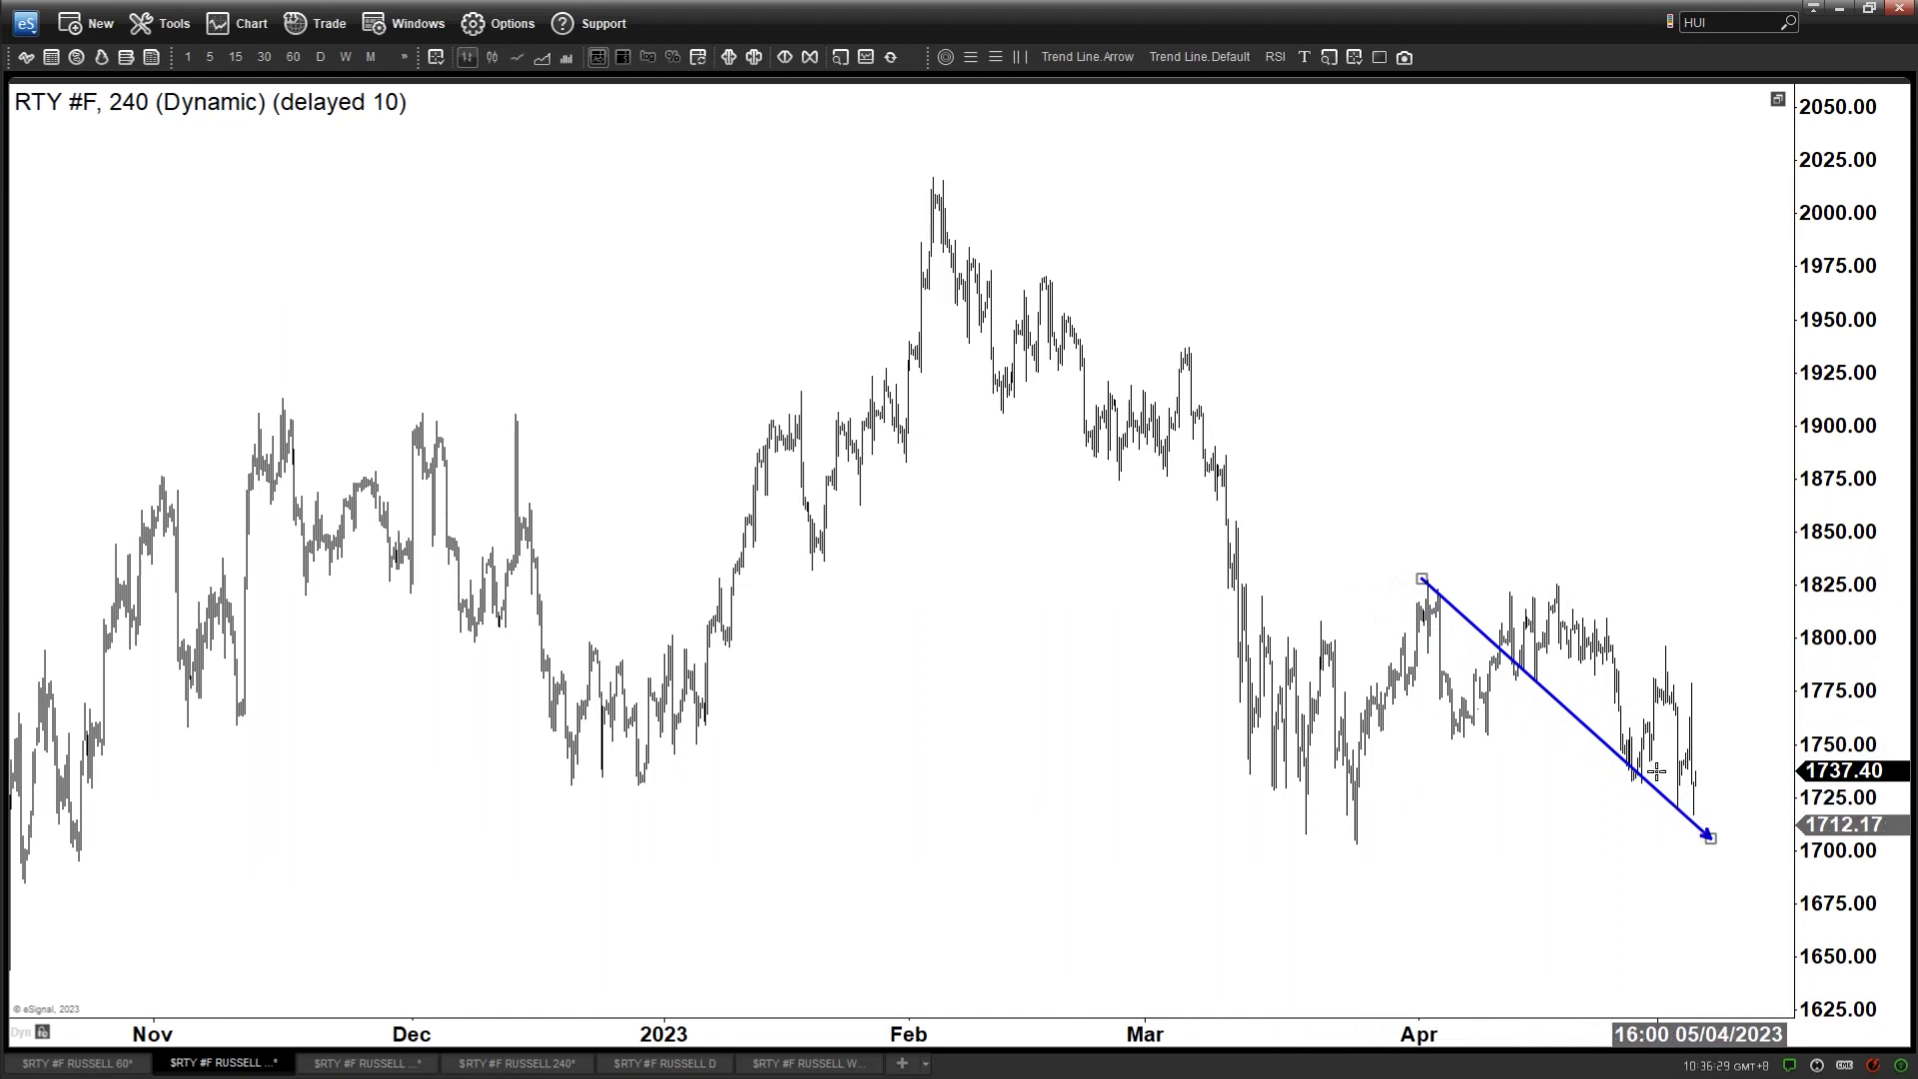
{"action": "left_click", "coordinate": [1198, 57]}
{"action": "mouse_move", "coordinate": [1698, 814]}
{"action": "left_mouse_down"}
{"action": "mouse_move", "coordinate": [1738, 707]}
{"action": "mouse_move", "coordinate": [1760, 949]}
{"action": "left_mouse_up"}
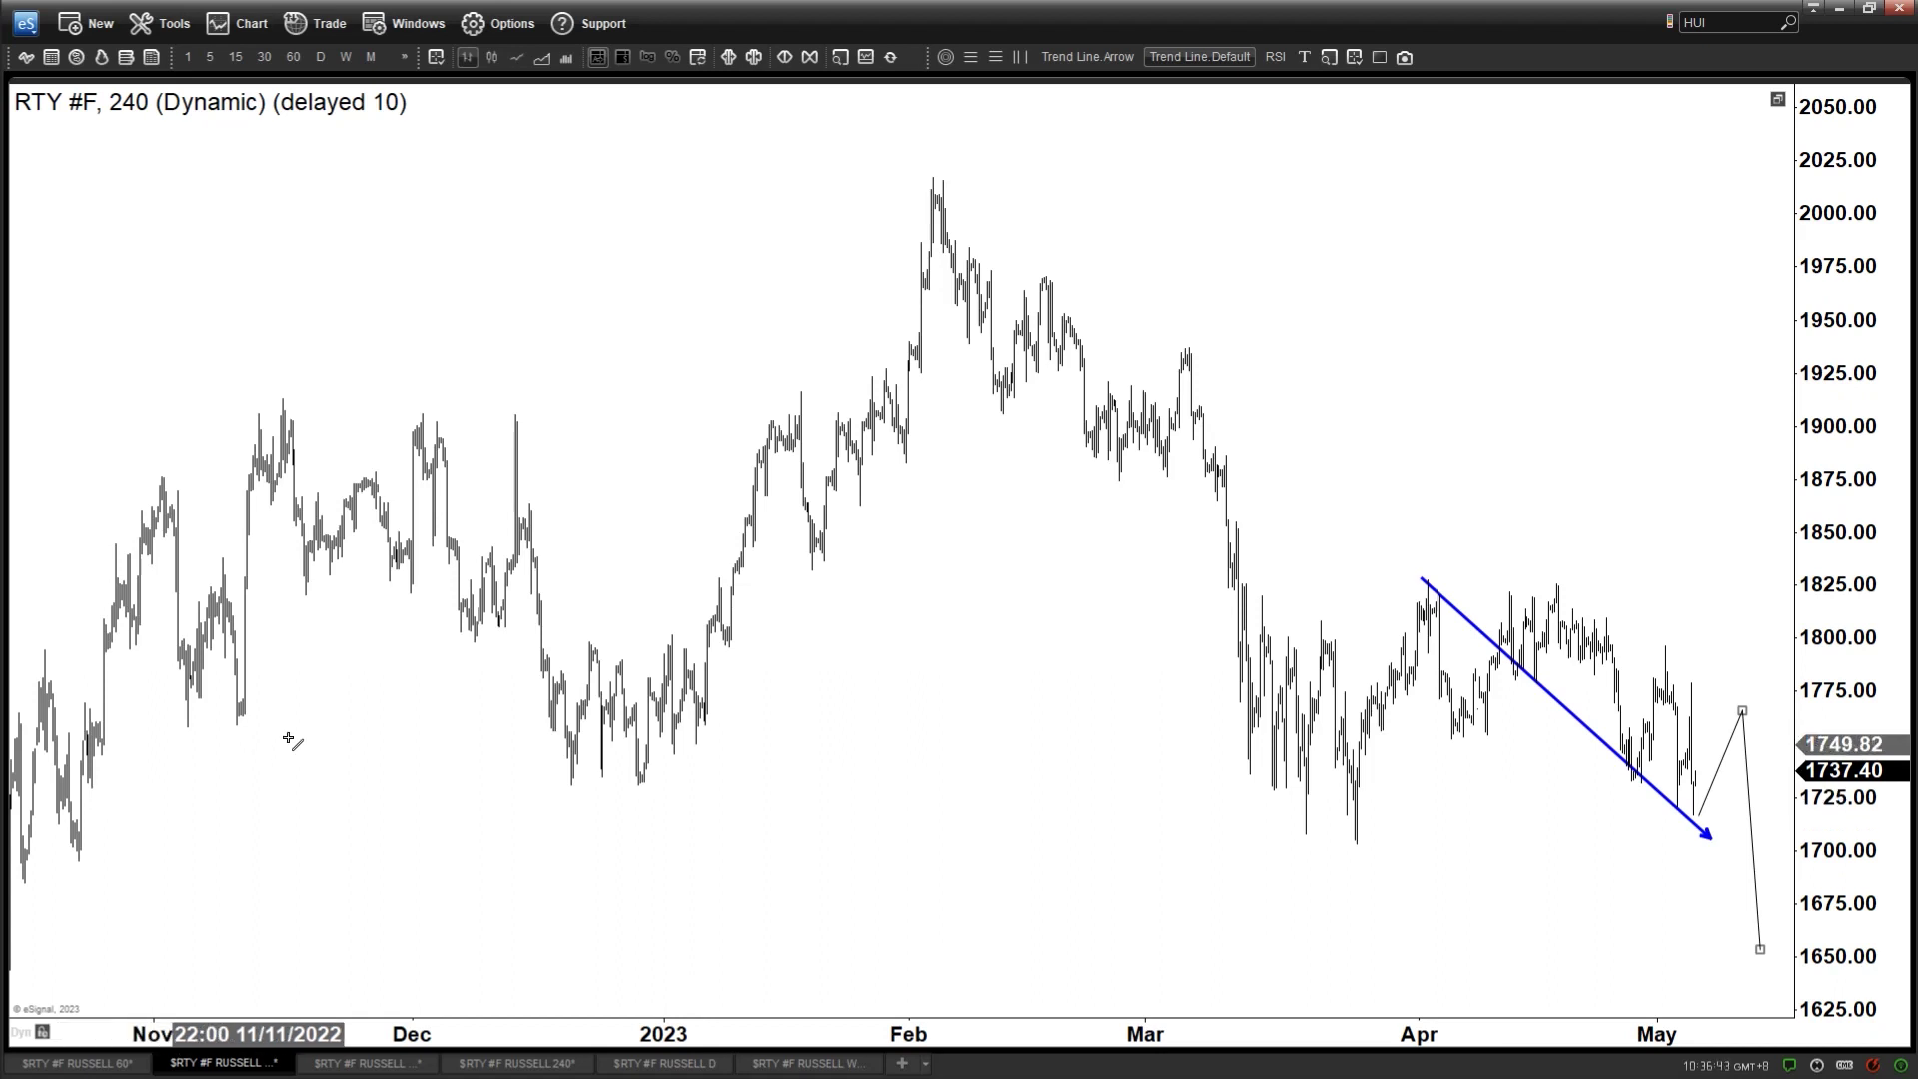
{"action": "left_click", "coordinate": [66, 1061]}
{"action": "left_click", "coordinate": [1681, 339]}
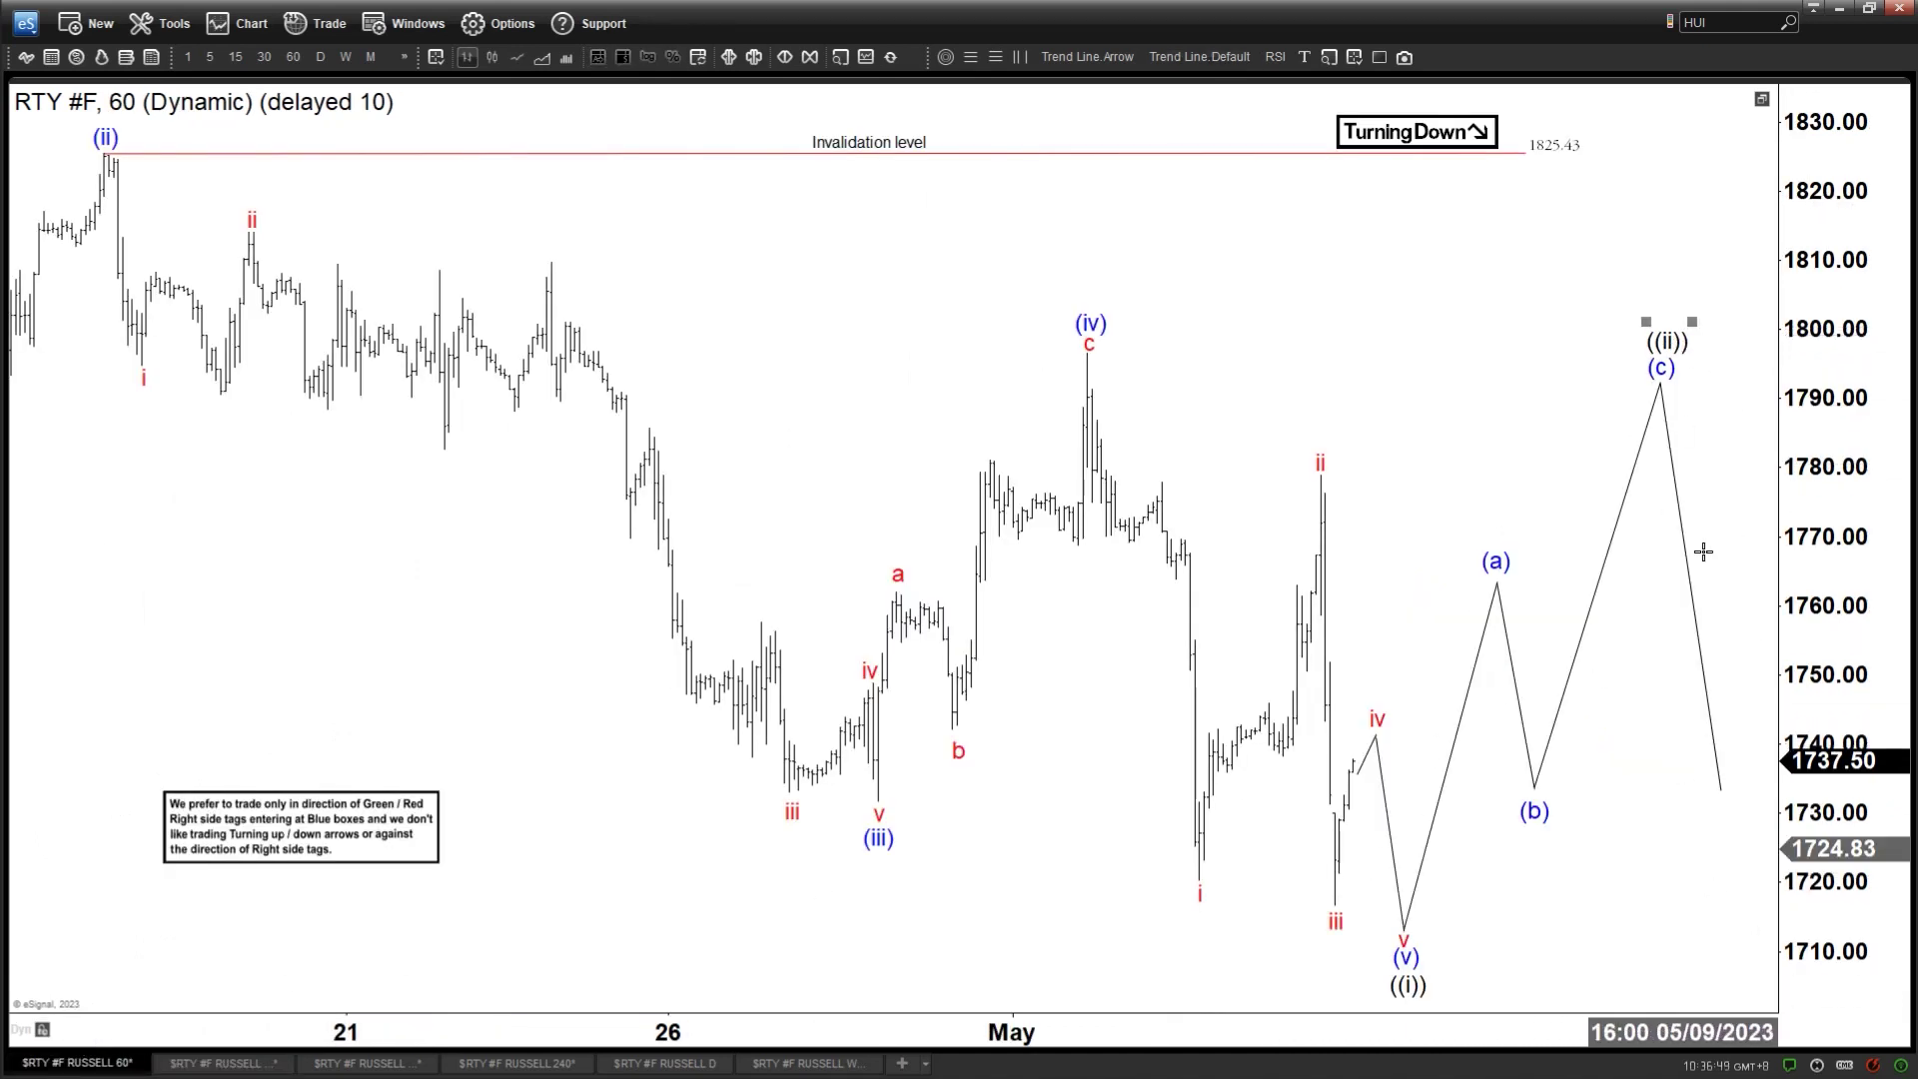